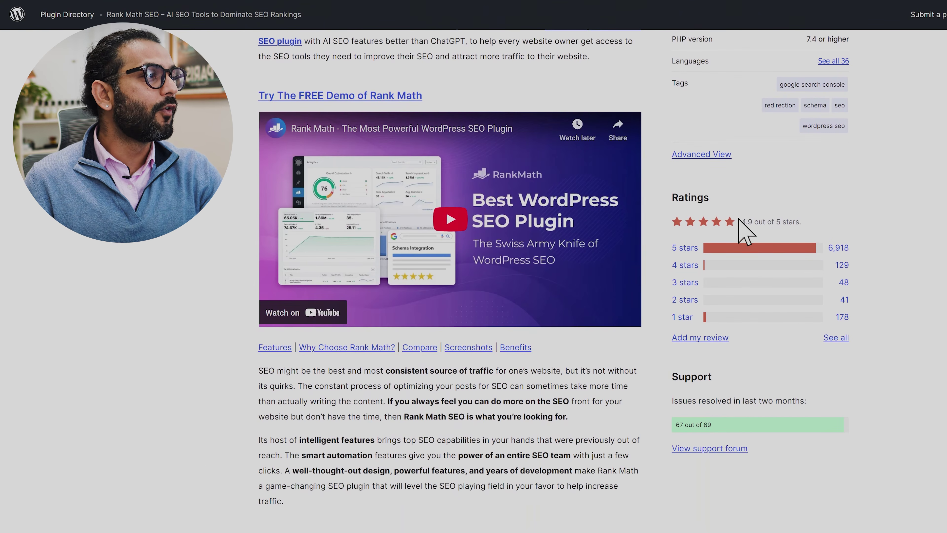
- Check the average star rating of the Rank Math SEO plugin on its WordPress plugin directory page
left_click_drag(756, 221, 798, 222)
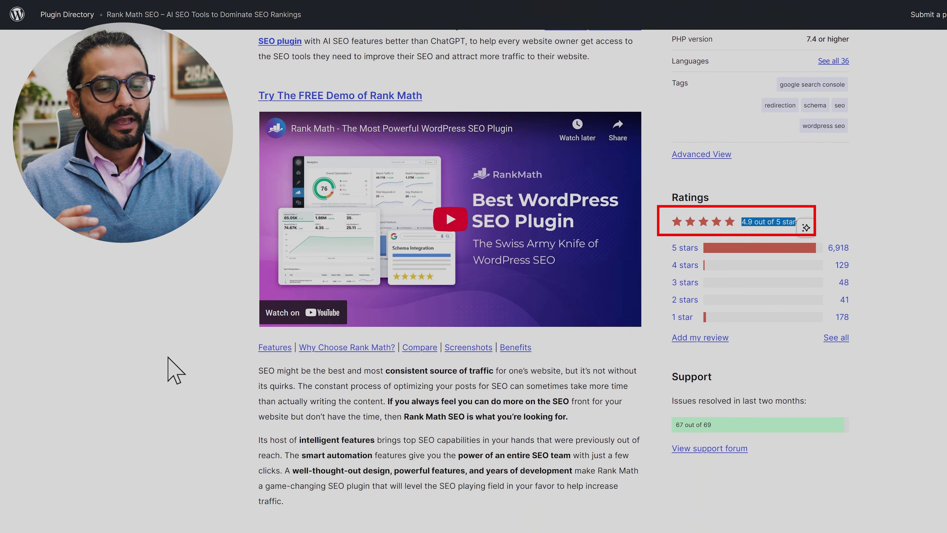
left_click(106, 378)
scroll(224, 234, "down", 1)
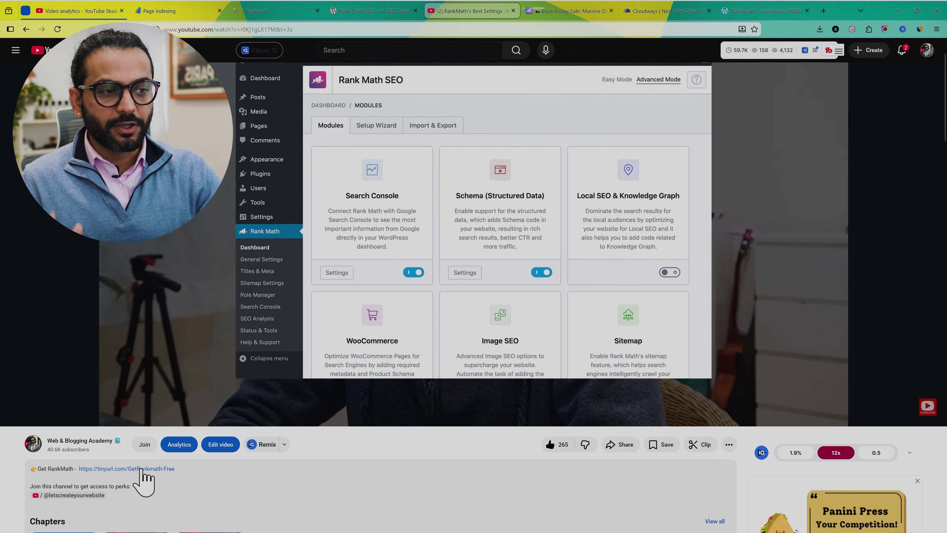
- Check the monthly price of the Pro plan on the Rank Math offer page
left_click(576, 16)
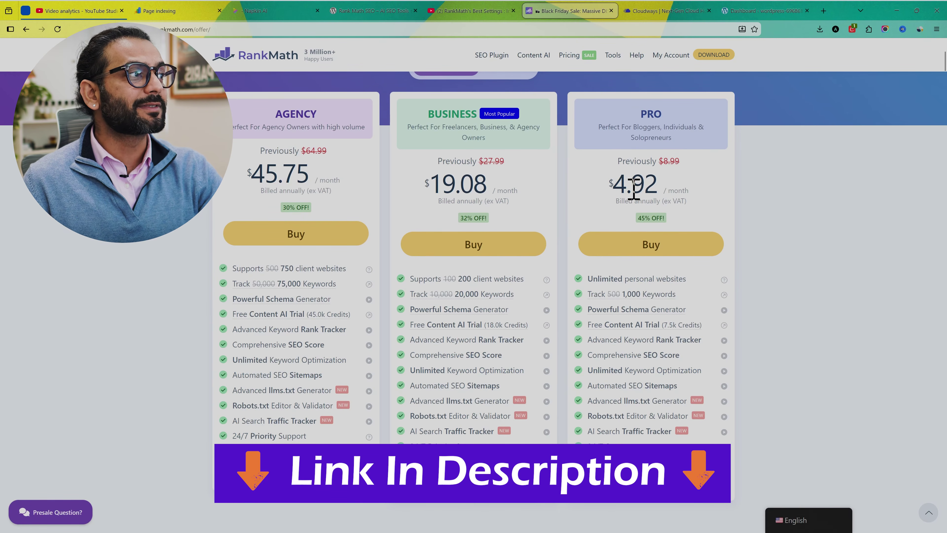
left_click_drag(608, 188, 684, 194)
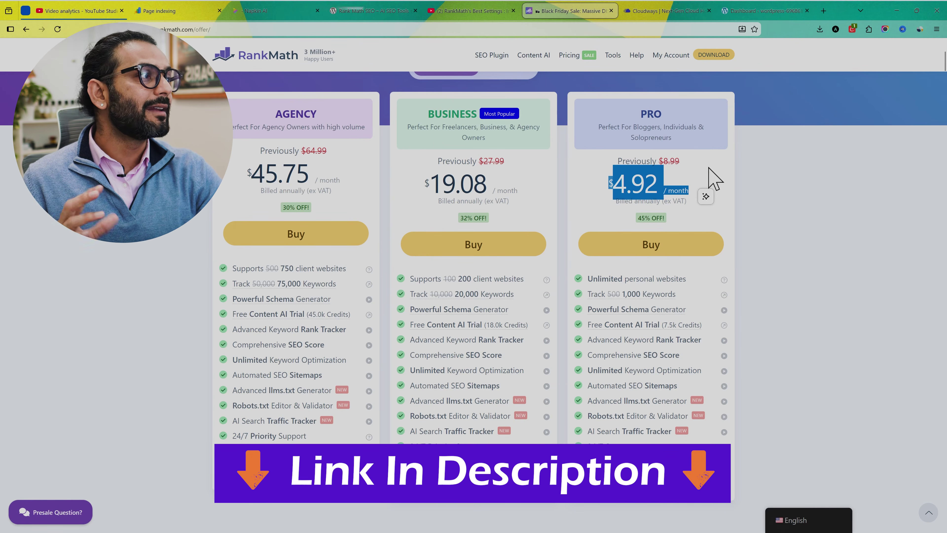
left_click(765, 275)
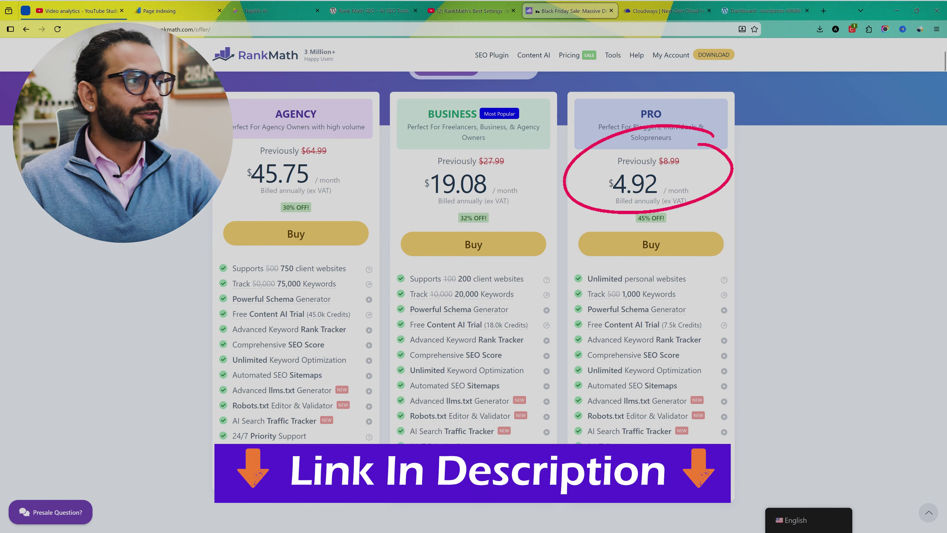
- Open the Get RankMath link from the YouTube video's description and download the free plugin
left_click(466, 11)
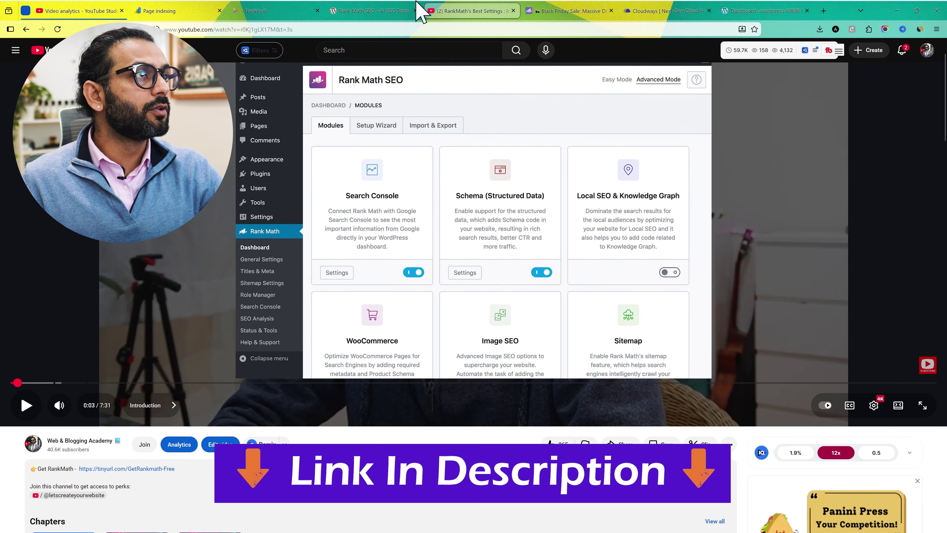
left_click(150, 470)
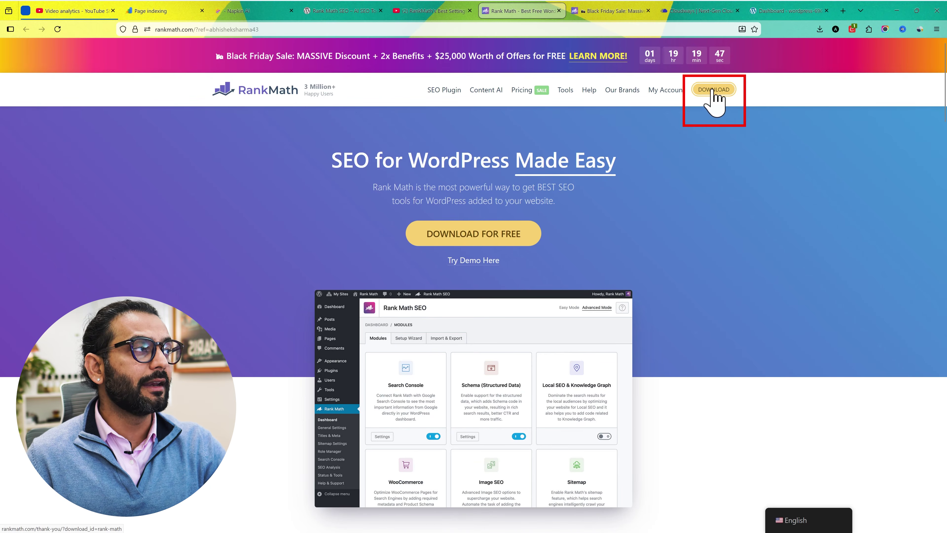
left_click(716, 92)
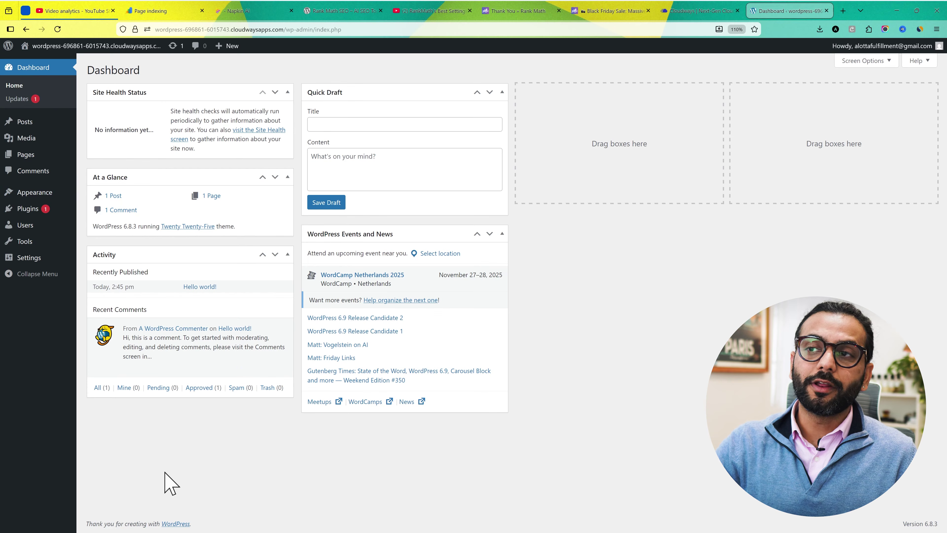
- Upload seo-by-rank-math.1.0.258(3).zip as a new plugin on the WordPress site and install it
mouse_move(53, 209)
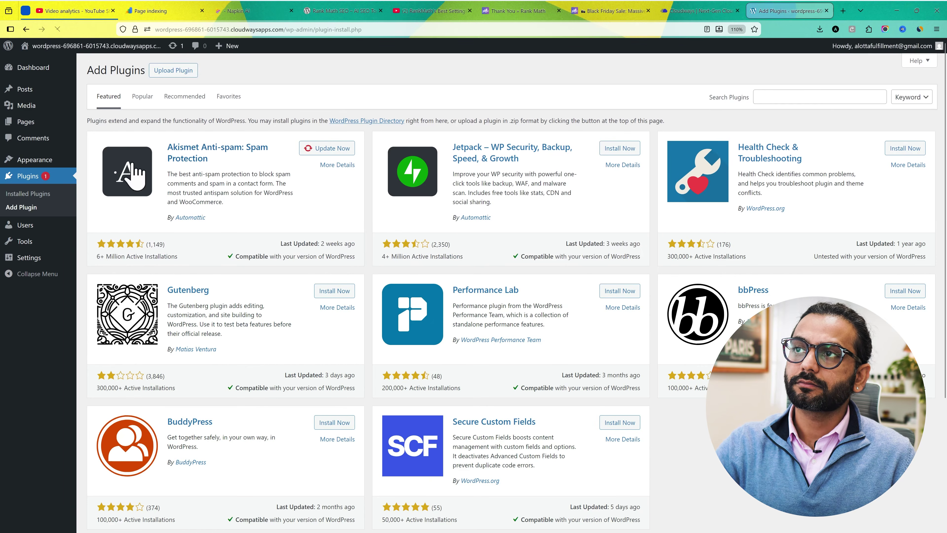
left_click(177, 70)
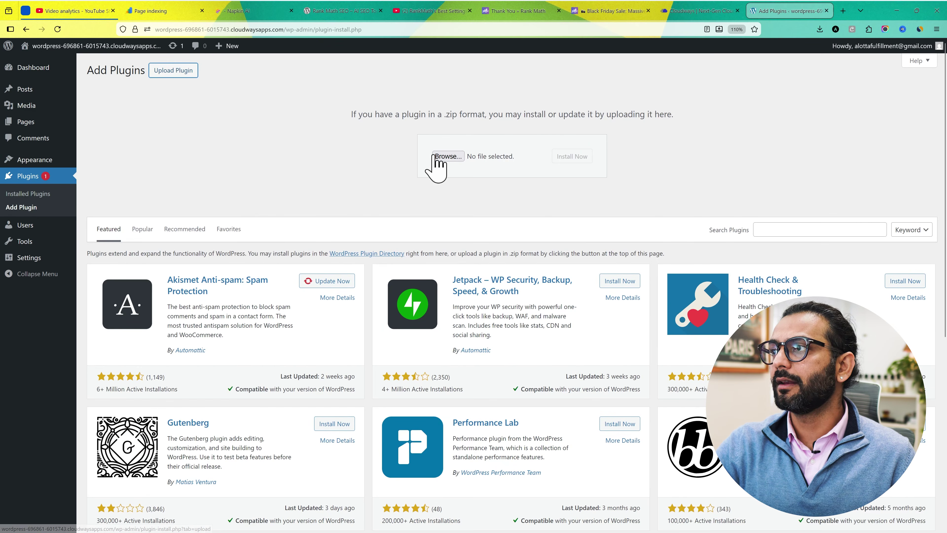
left_click(447, 156)
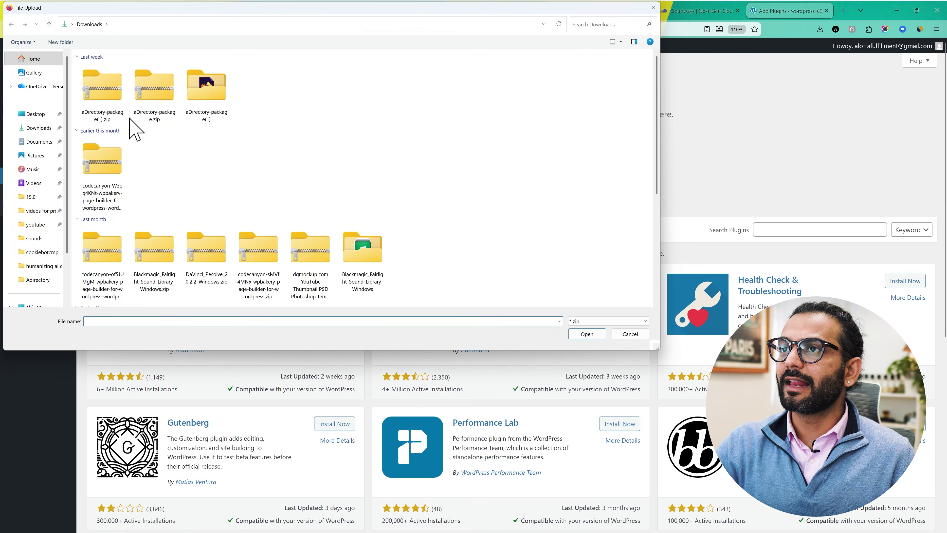
left_click(104, 93)
left_click(587, 333)
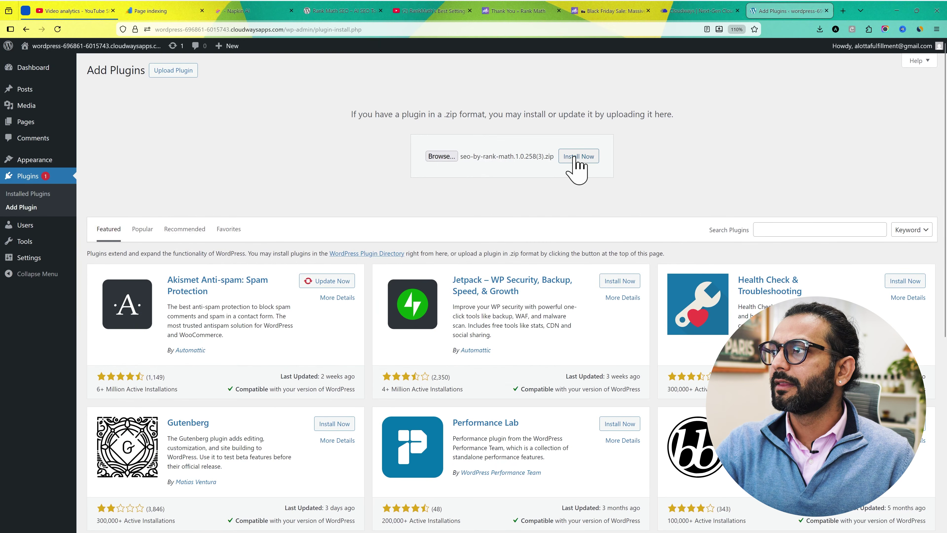
left_click(575, 157)
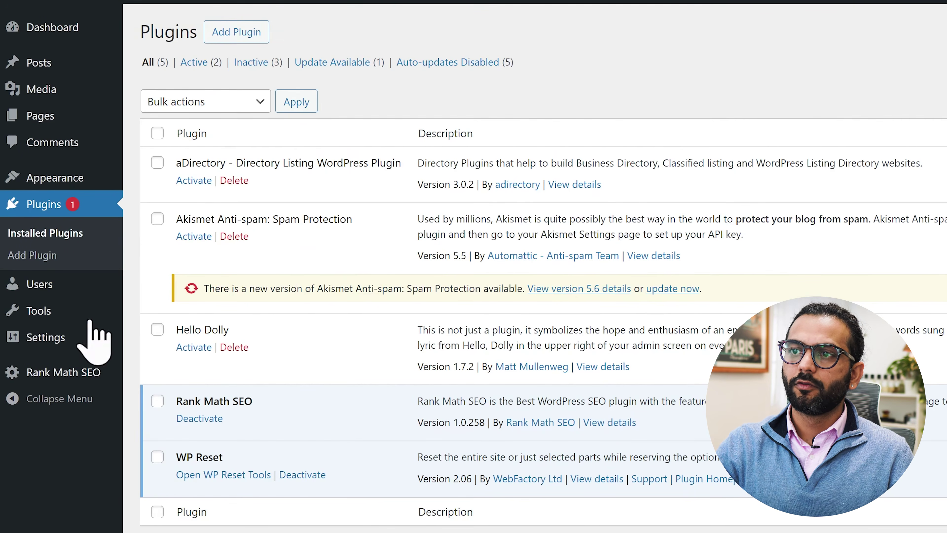
- Connect Rank Math SEO to a Rank Math account through Google sign-in and activate the Rank Math Free Plan
left_click(58, 371)
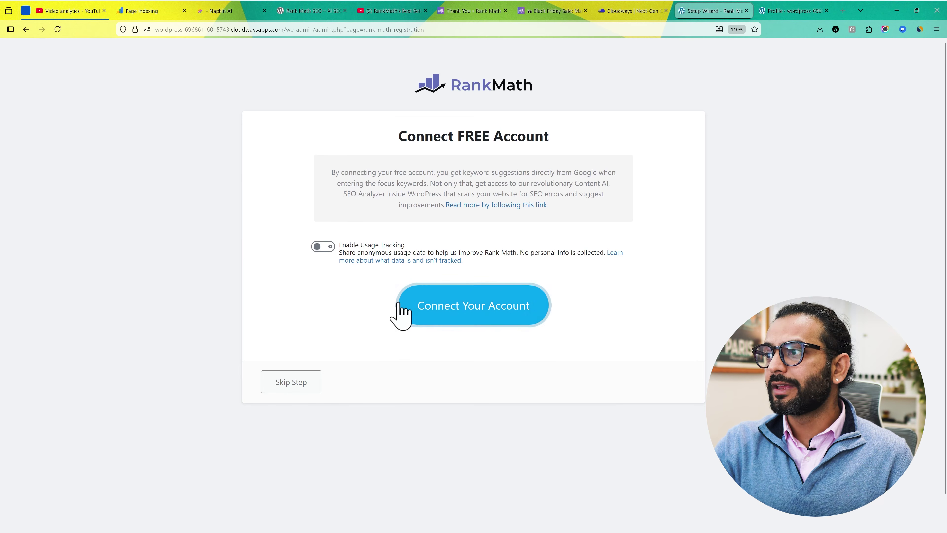
left_click(475, 308)
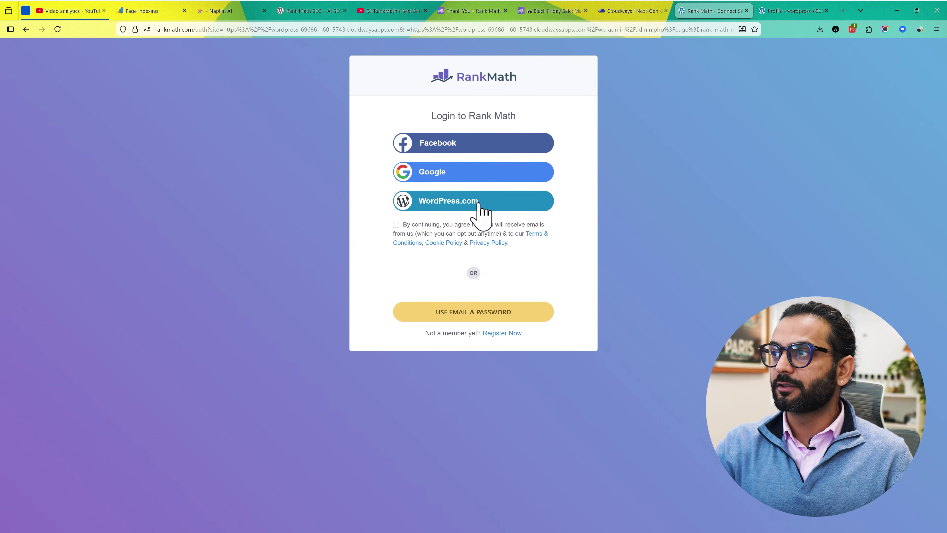
left_click(470, 173)
left_click(565, 384)
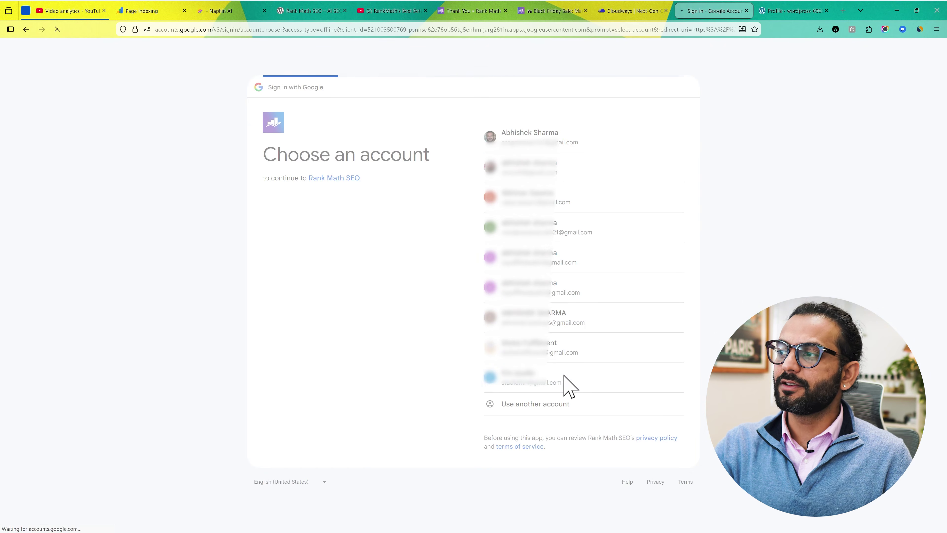
left_click(630, 378)
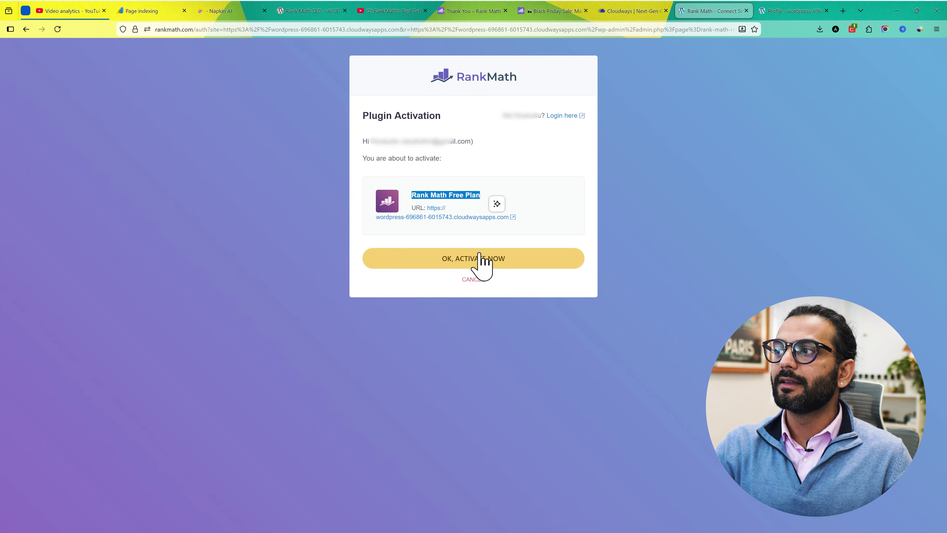
left_click(477, 257)
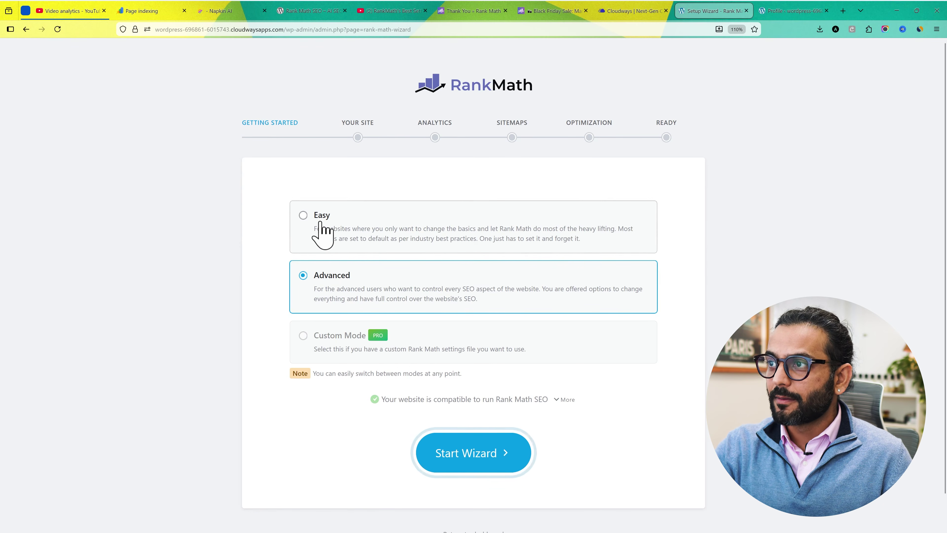
- Start the setup wizard in Easy mode and set the site type to Personal Blog
left_click(312, 226)
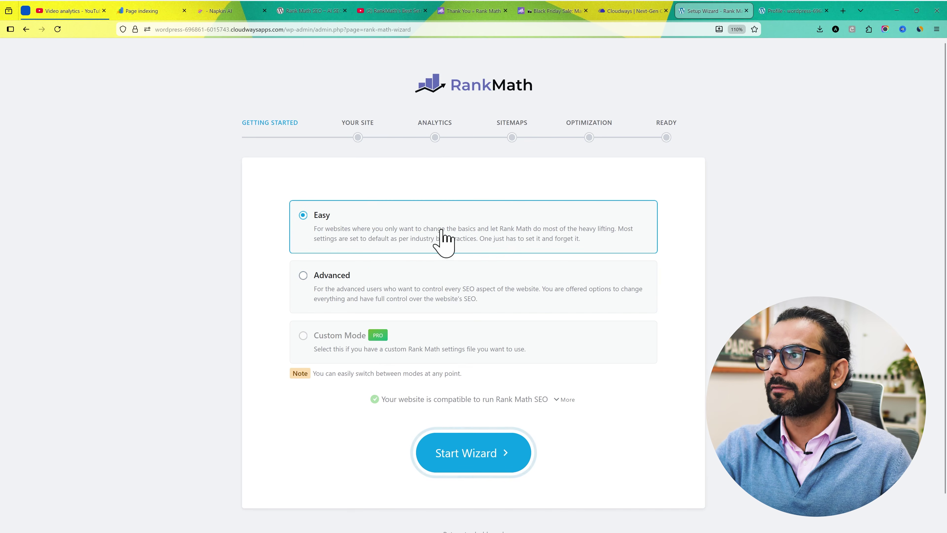
left_click(472, 453)
left_click(448, 283)
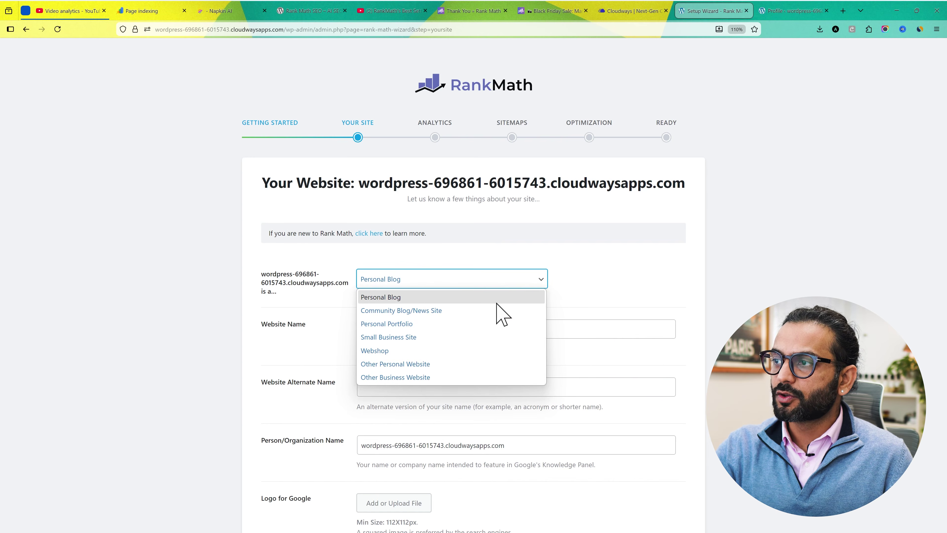
left_click(491, 298)
- Set the website name to Photography site and the alternate name to Photography, enter the person's name, and save the site details
left_click(433, 330)
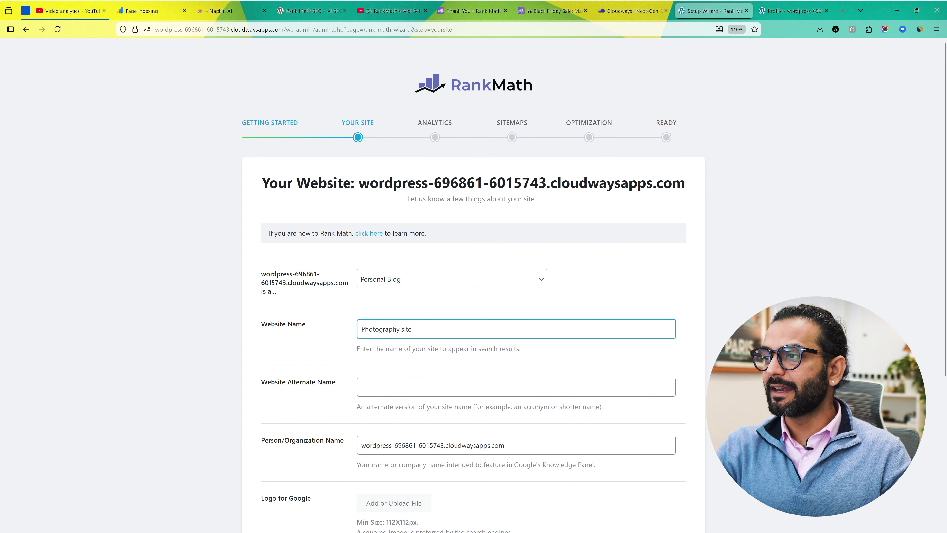
left_click(406, 385)
type("Photography")
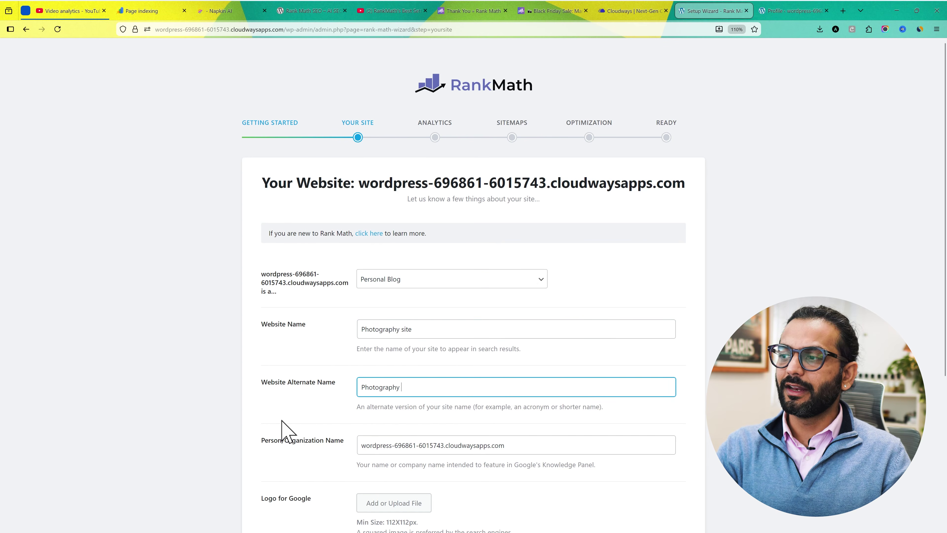
scroll(282, 421, "down", 2)
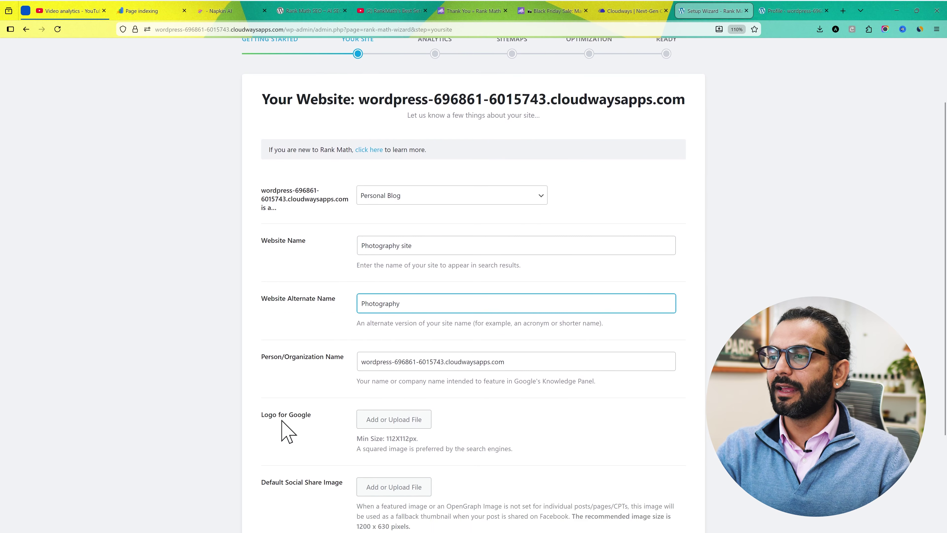
scroll(282, 422, "up", 1)
key("Tab")
type("Abhishek")
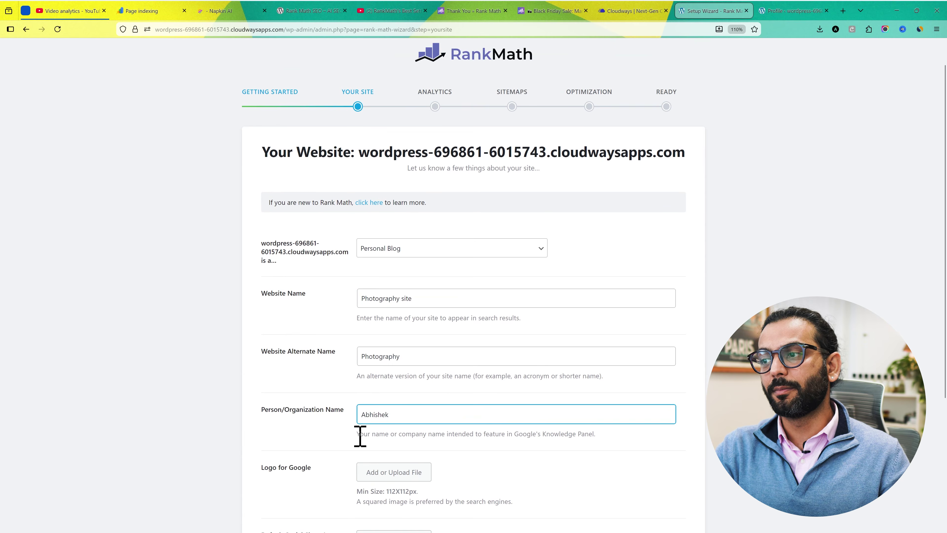
scroll(361, 436, "down", 3)
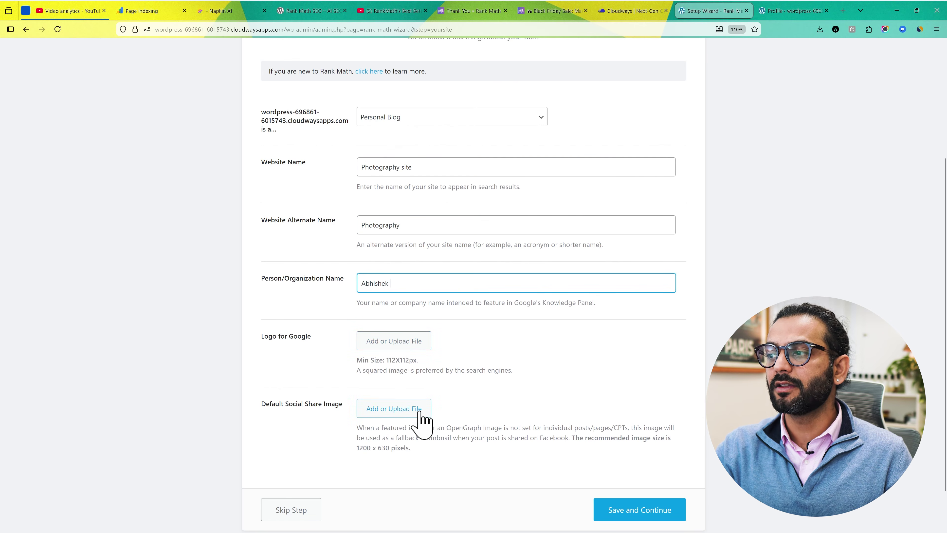
left_click(628, 513)
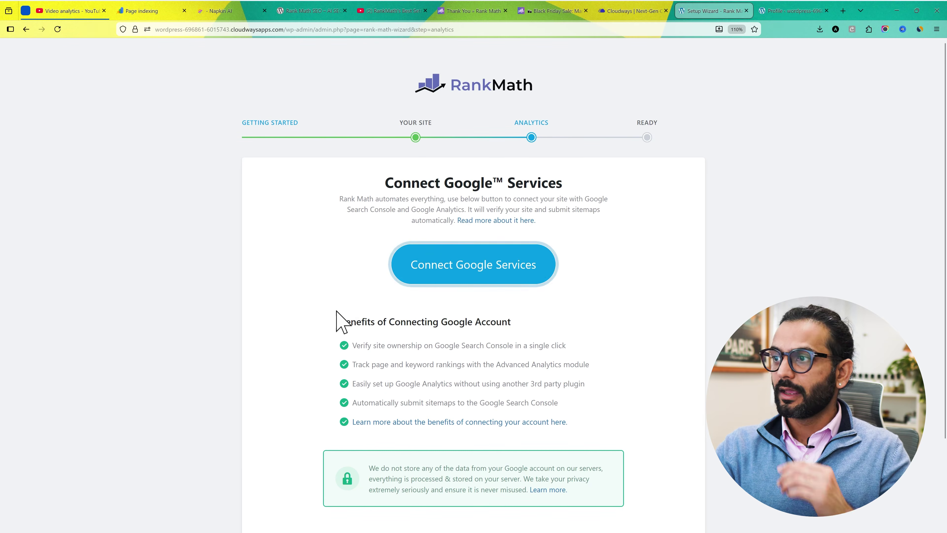
- Connect Google Services to Rank Math by signing in with the Google account
scroll(336, 311, "down", 1)
scroll(337, 311, "up", 1)
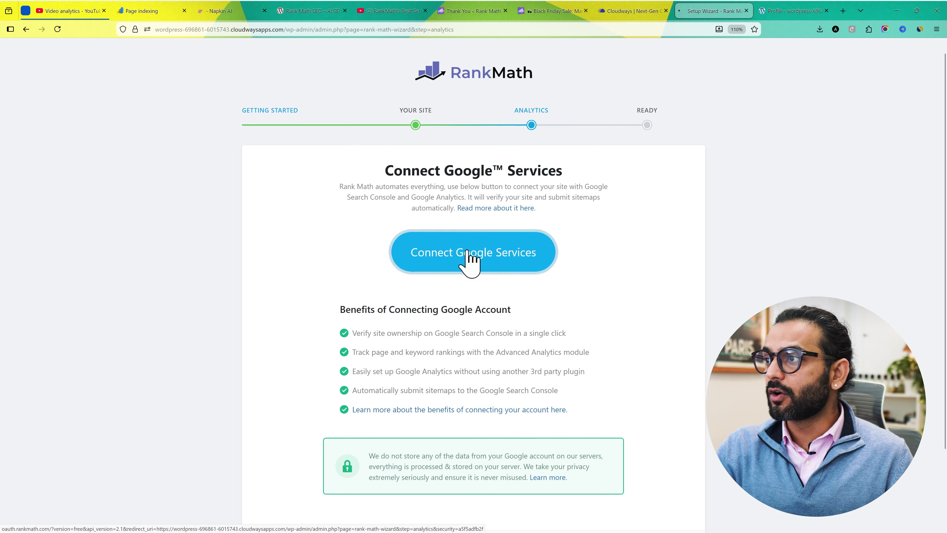
left_click(467, 252)
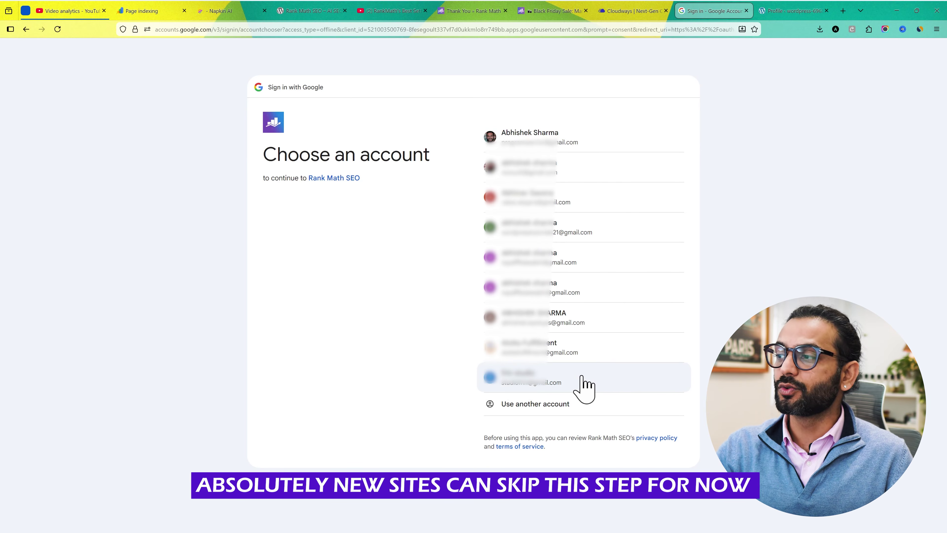
left_click(584, 386)
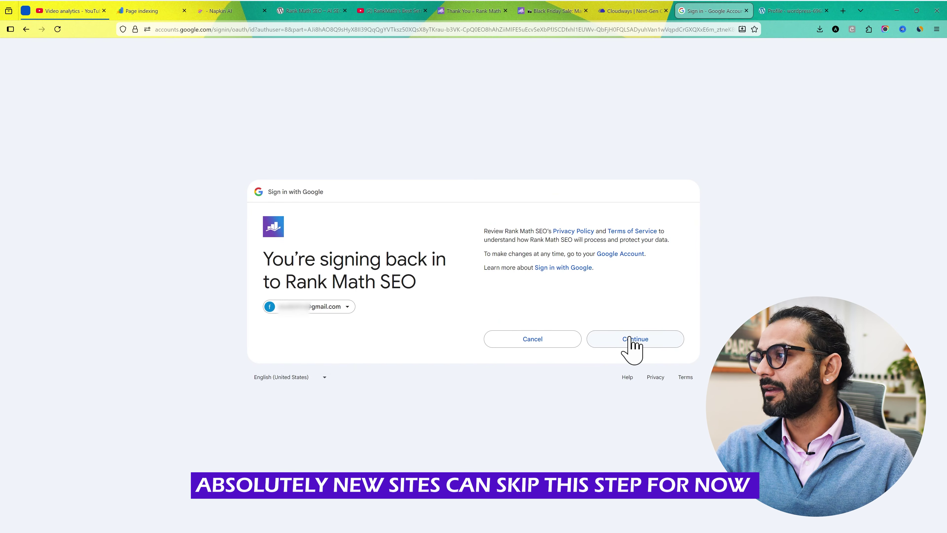
left_click(630, 338)
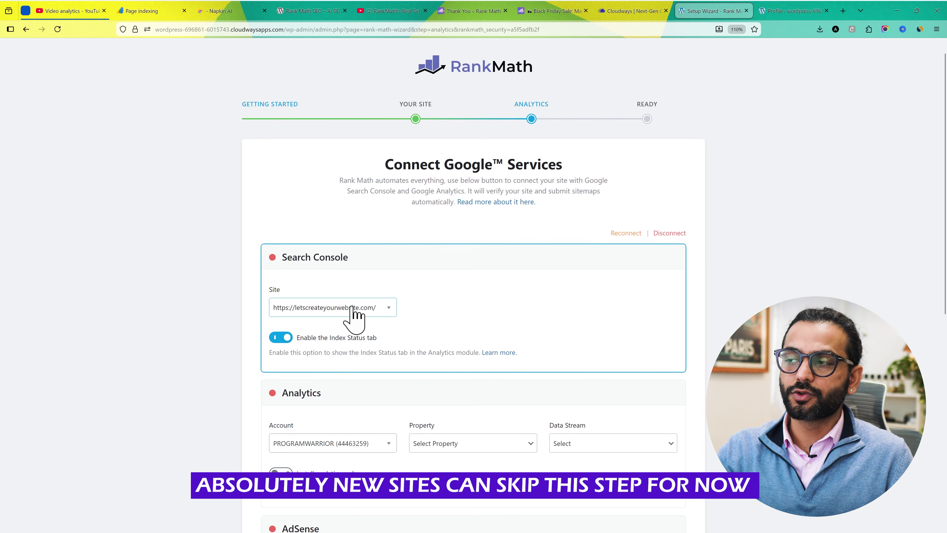
- Select the letscreateyourwebsite.com Analytics property, save with Email Reports enabled, and finish the wizard by returning to the dashboard
scroll(451, 321, "down", 4)
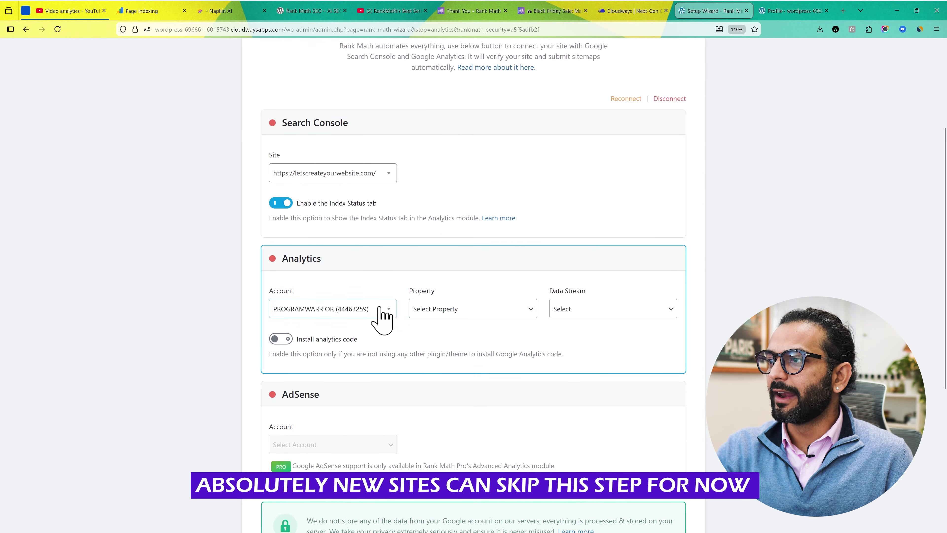
left_click(520, 309)
left_click(462, 366)
scroll(462, 364, "down", 3)
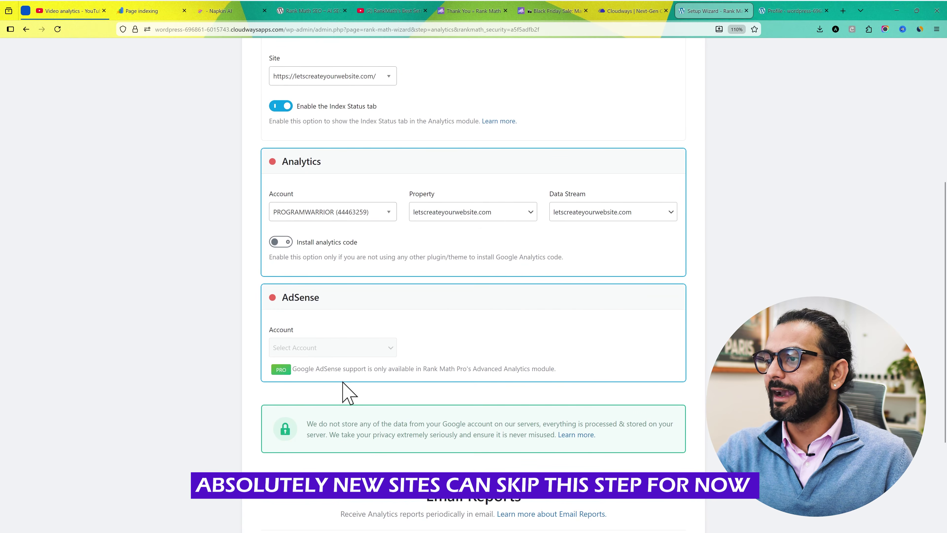
scroll(472, 358, "down", 5)
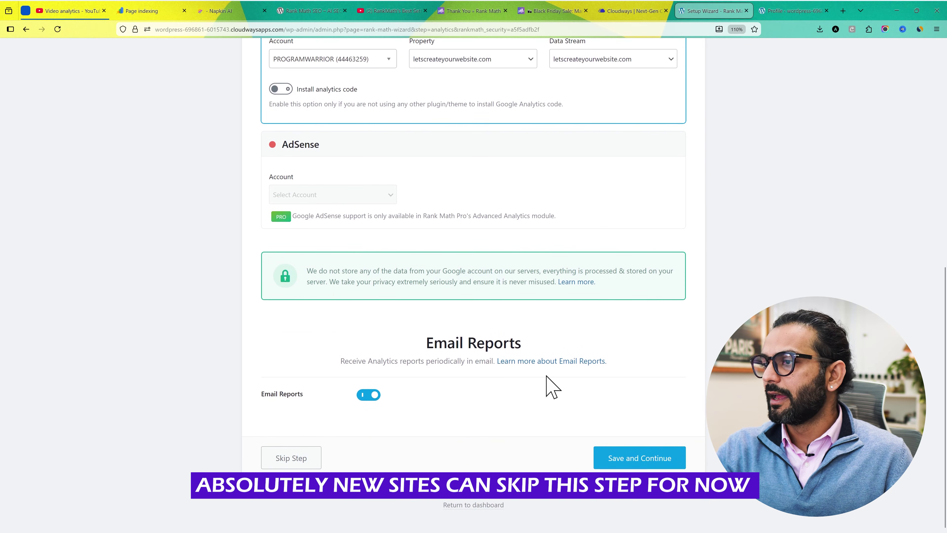
left_click(640, 459)
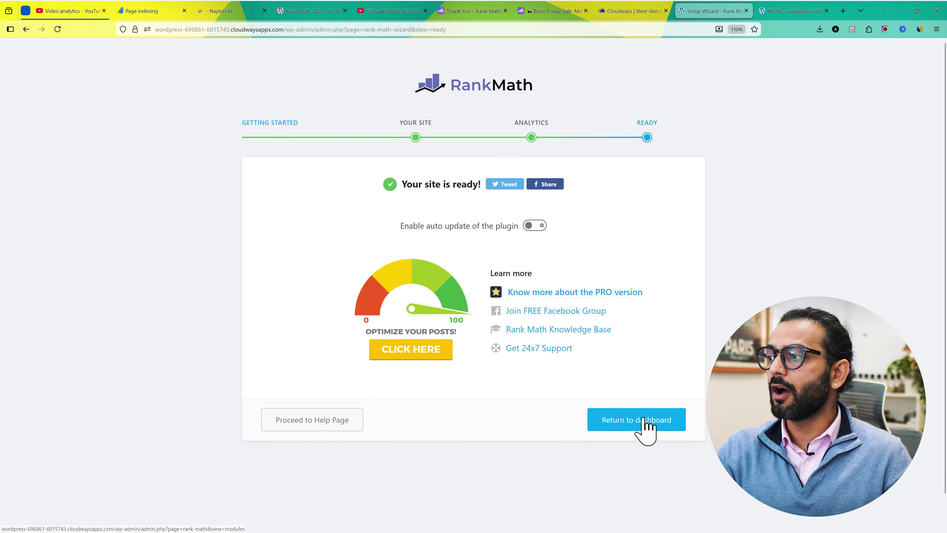
left_click(634, 420)
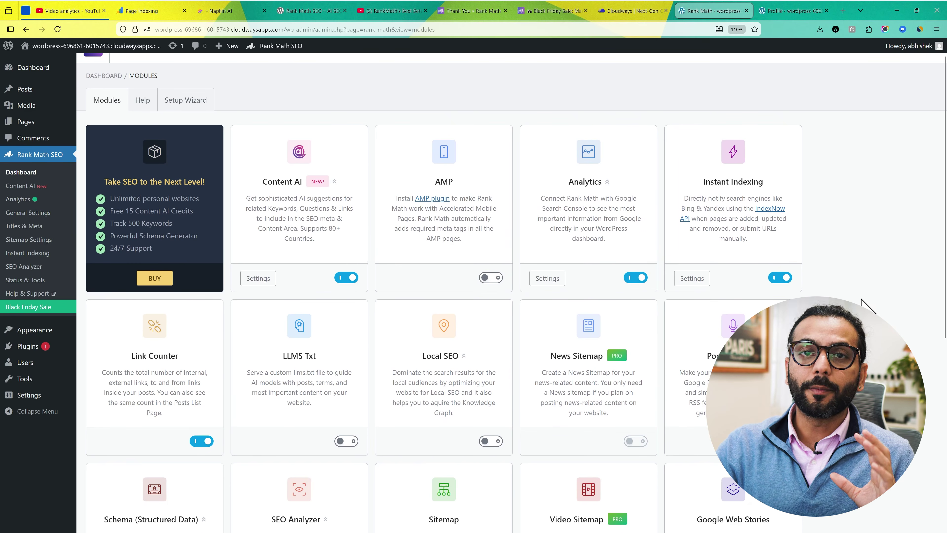
- Review the available Rank Math modules and enable the Local SEO module
scroll(861, 298, "down", 1)
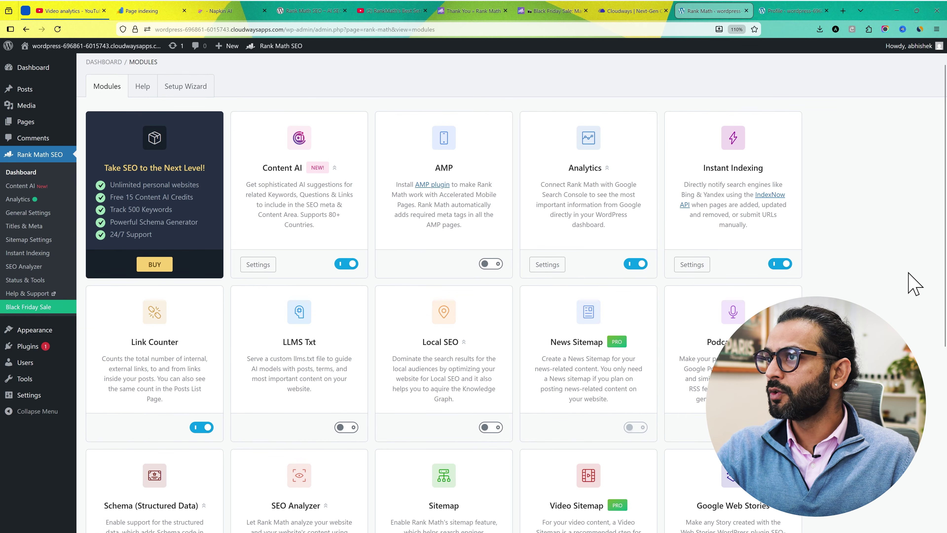
scroll(908, 278, "down", 1)
scroll(909, 285, "down", 1)
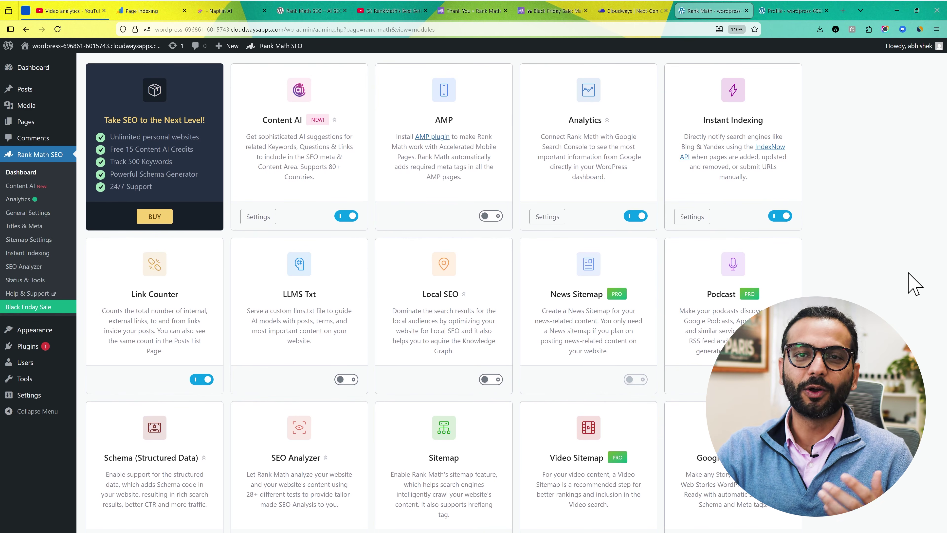
scroll(913, 284, "down", 3)
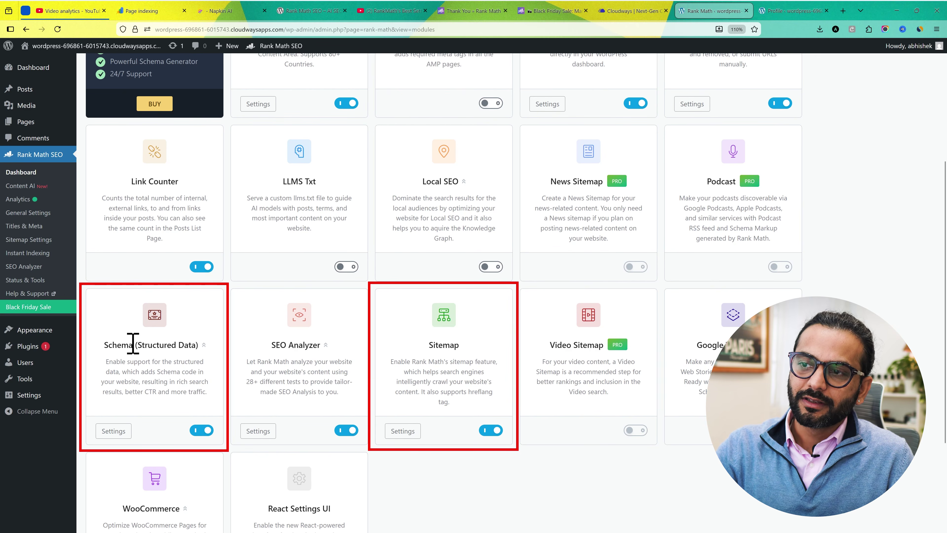
scroll(570, 481, "down", 3)
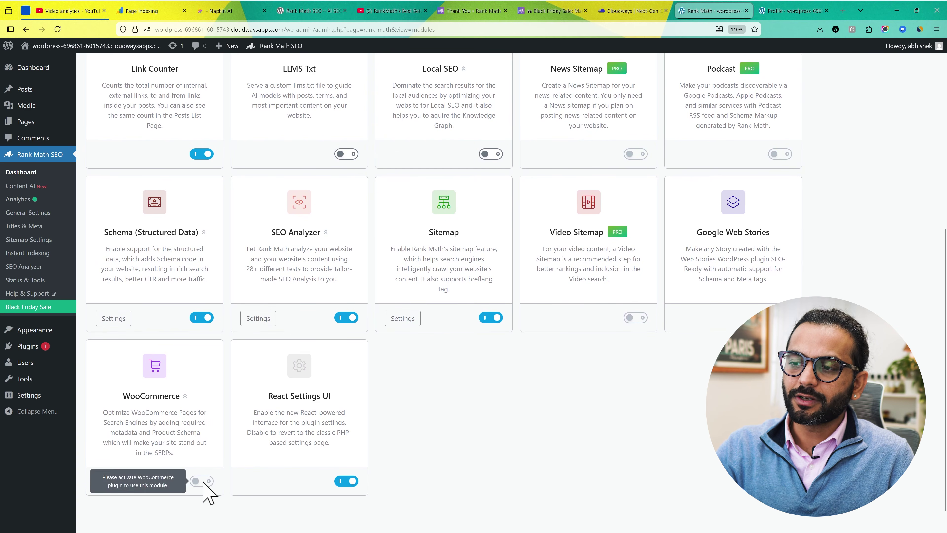
mouse_move(202, 483)
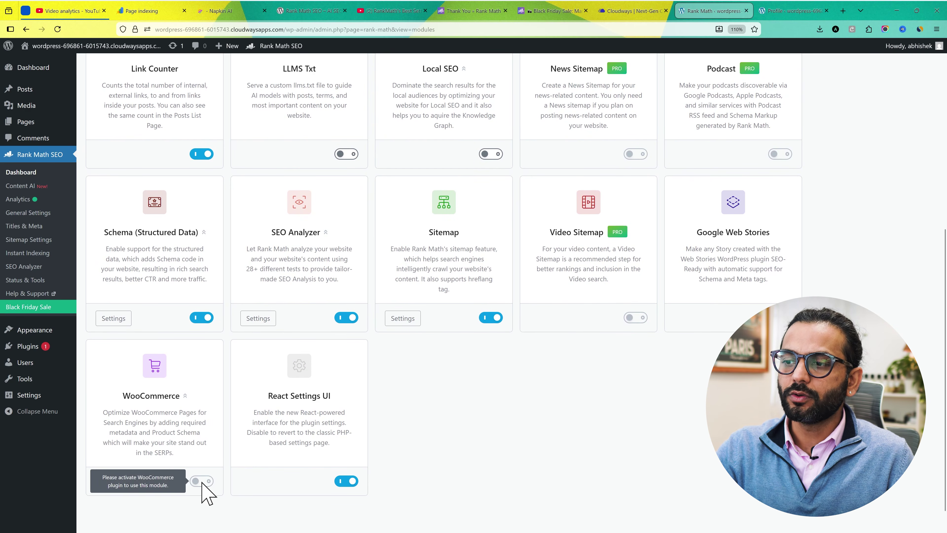
scroll(204, 482, "up", 5)
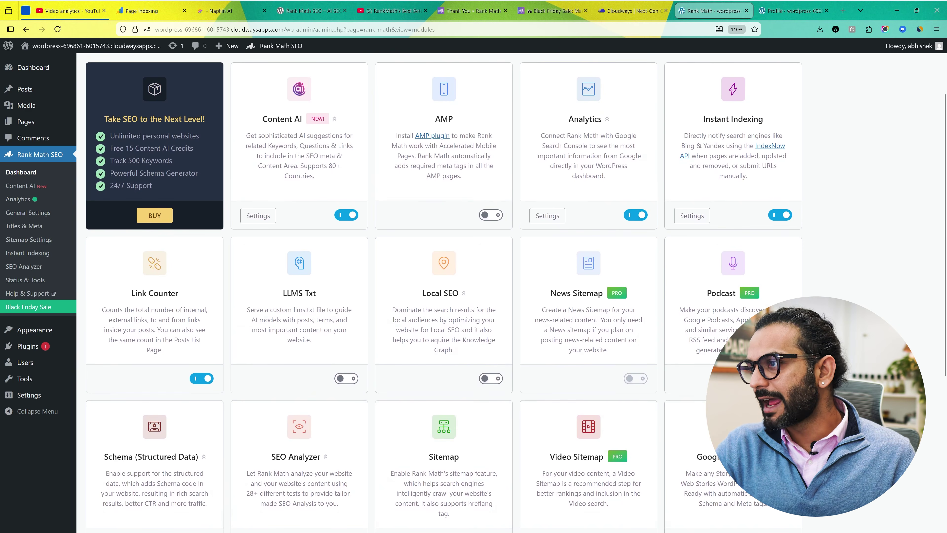
left_click(491, 378)
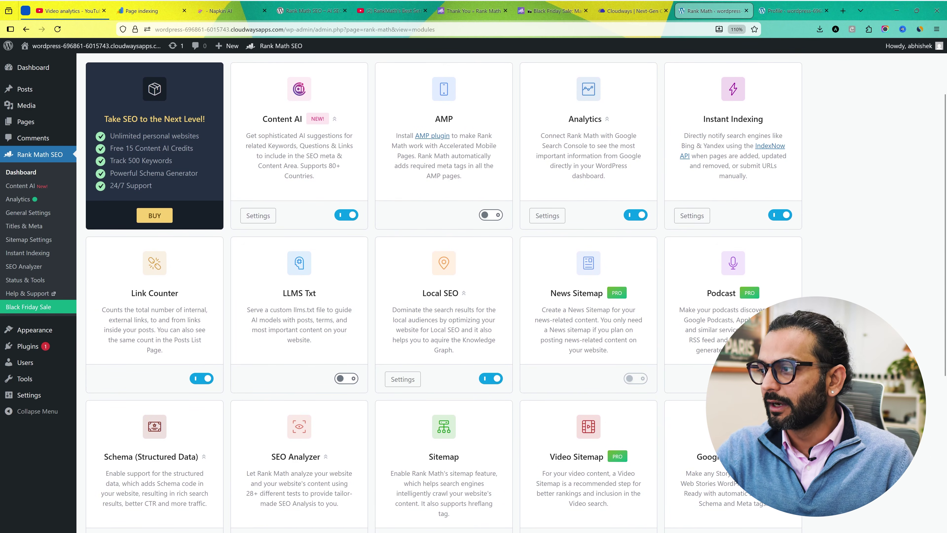
- Open the Titles & Meta settings and review the Global Meta options for robots, separator, title capitalization and OpenGraph thumbnail
scroll(25, 201, "down", 3)
left_click(33, 214)
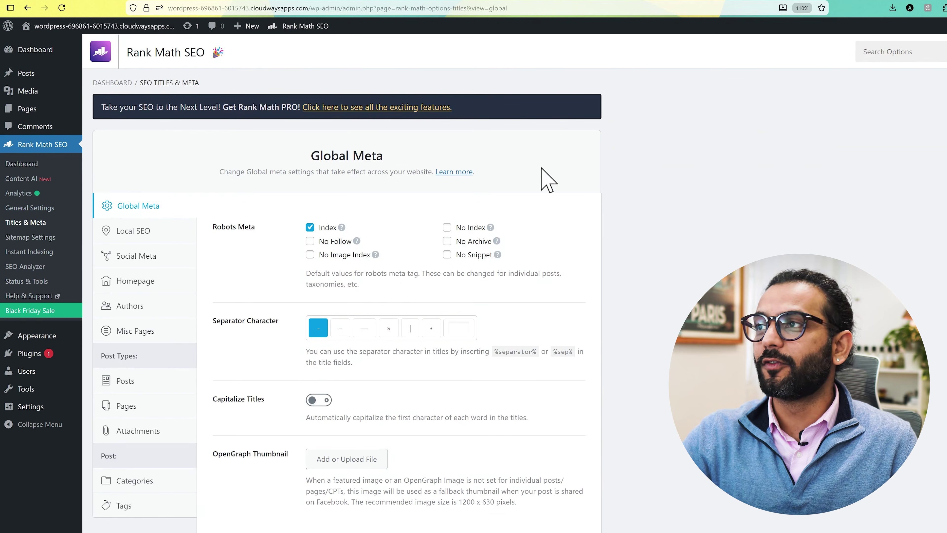
scroll(666, 302, "down", 1)
scroll(667, 302, "down", 1)
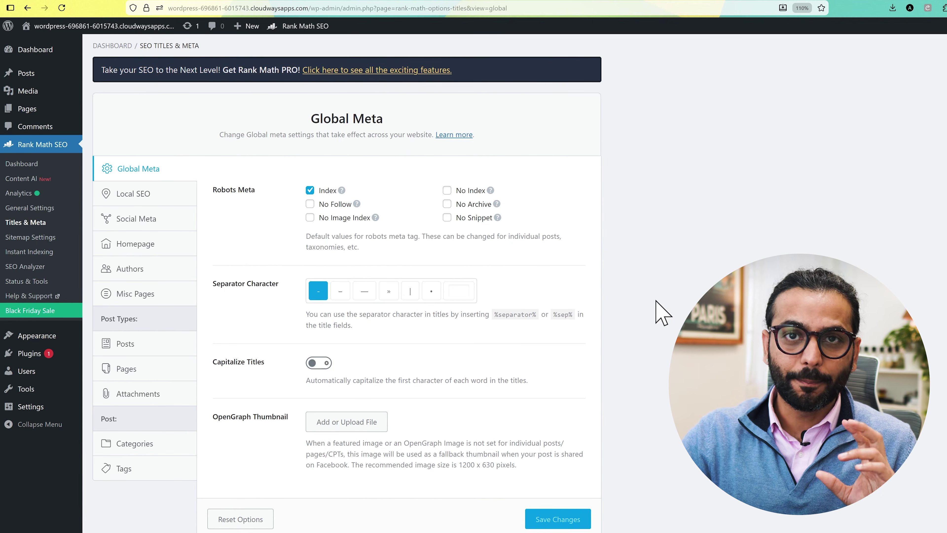
scroll(656, 301, "down", 2)
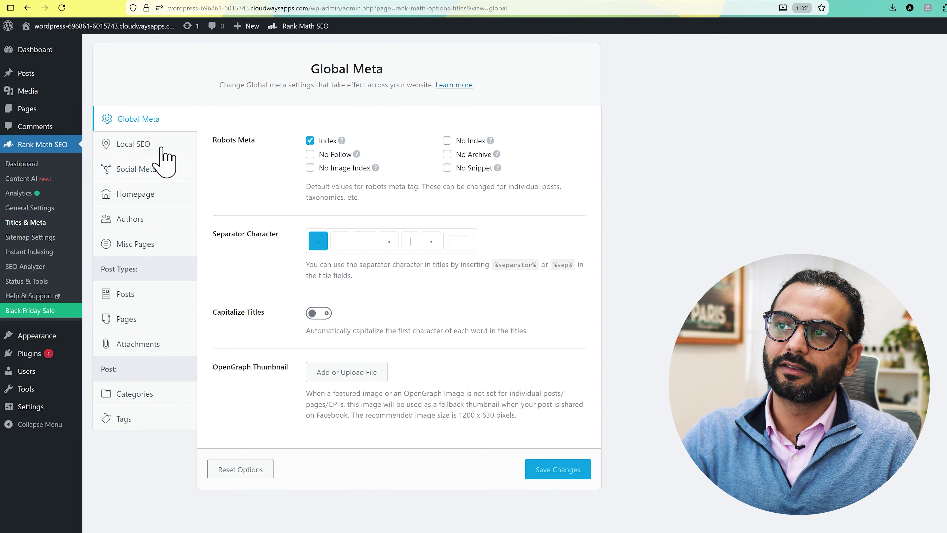
- Set the site in the Local SEO settings to represent an Organization instead of a person
left_click(173, 145)
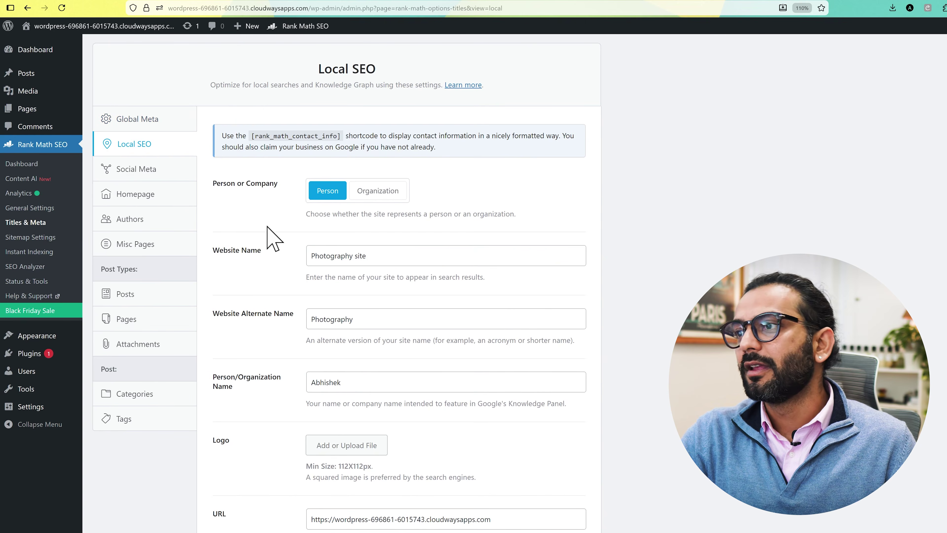
scroll(272, 235, "down", 1)
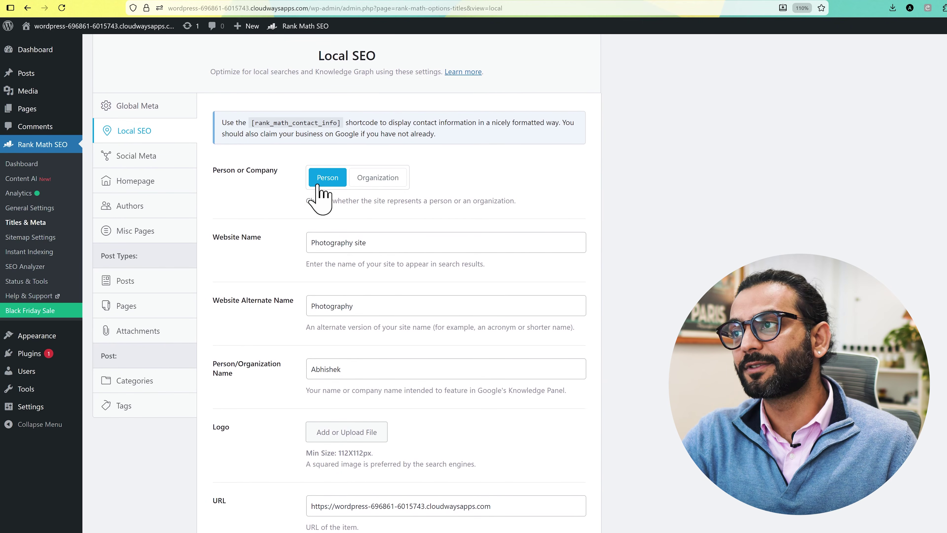
left_click(384, 179)
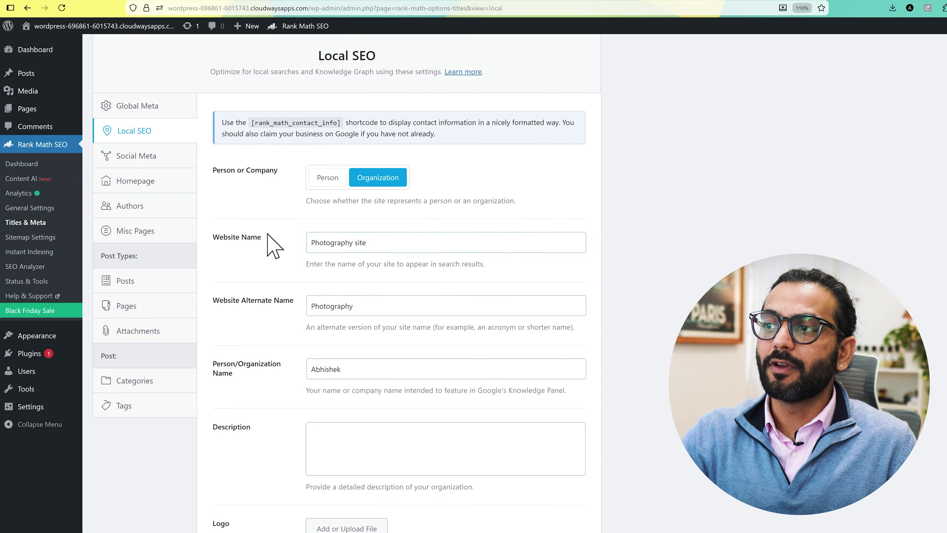
- Review the organization fields in Local SEO, from description, logo and address through opening hours and phone number to the About and Contact pages
scroll(394, 329, "down", 2)
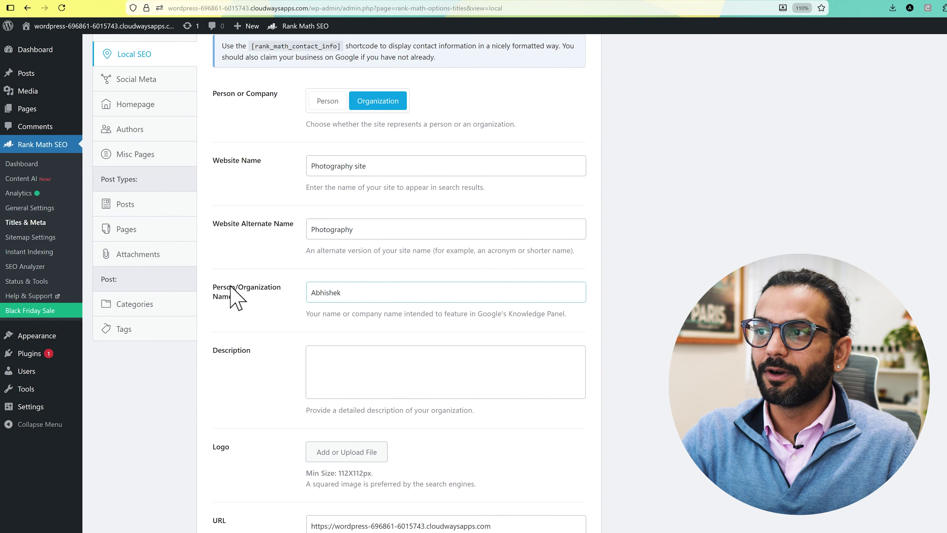
scroll(328, 347, "down", 3)
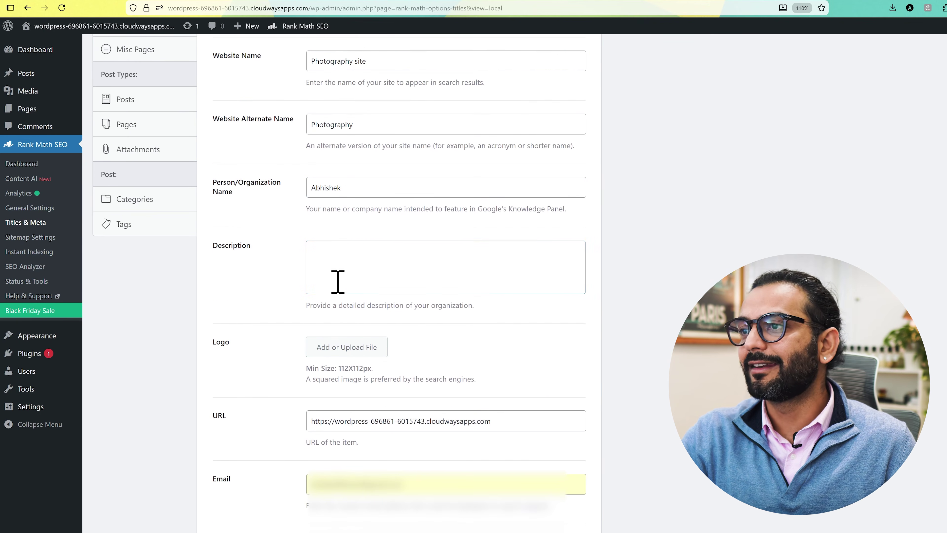
left_click(354, 262)
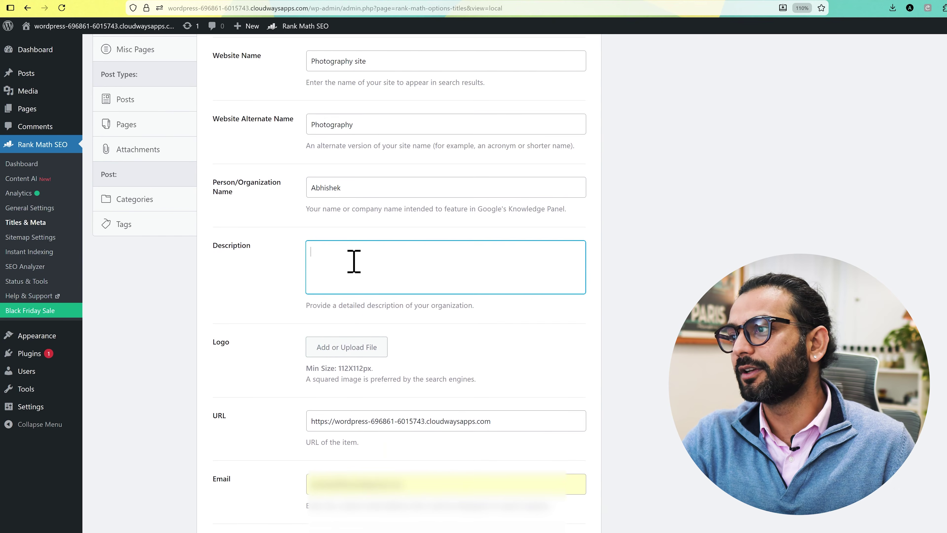
scroll(353, 261, "down", 1)
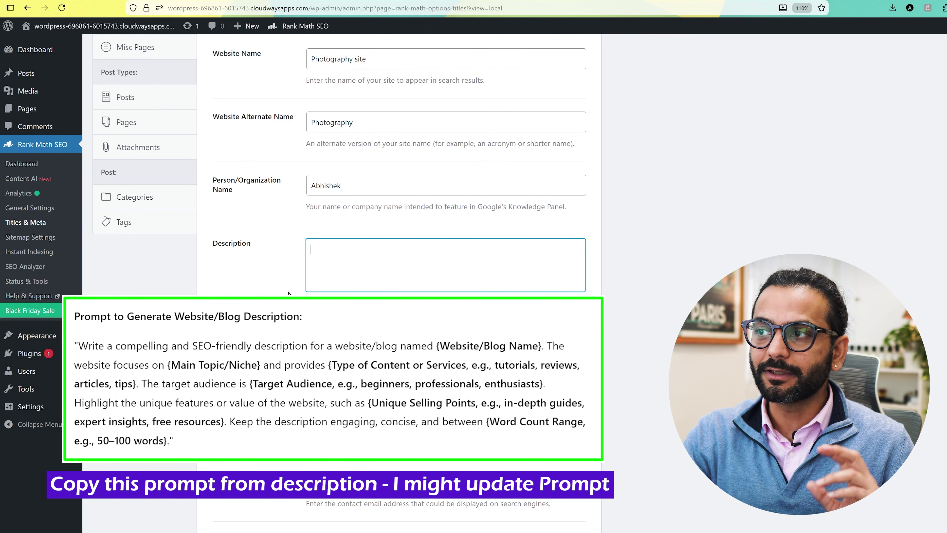
scroll(332, 235, "down", 8)
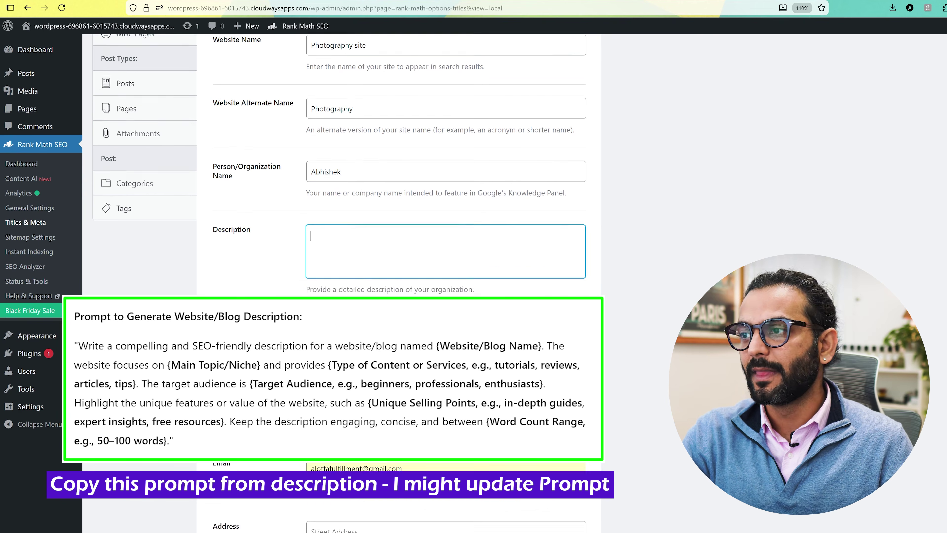
scroll(354, 205, "down", 2)
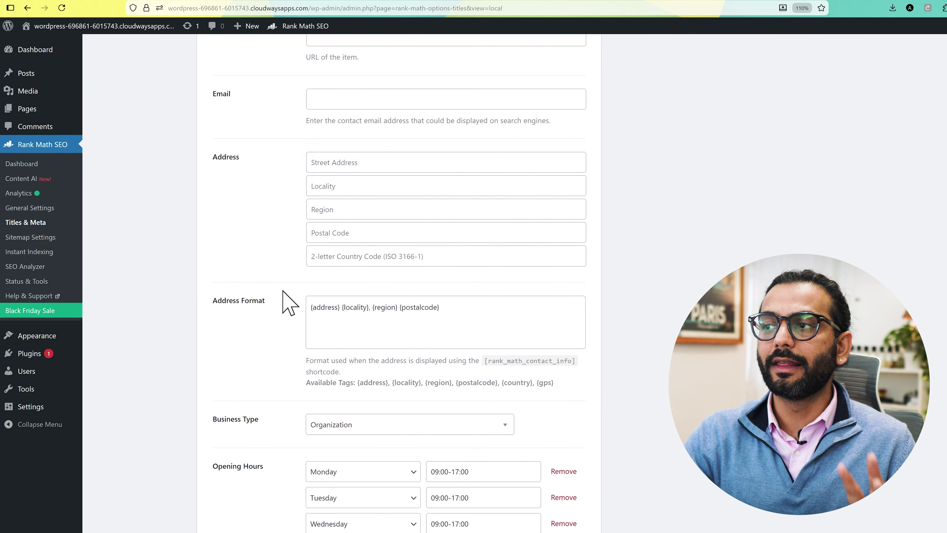
scroll(286, 301, "down", 3)
scroll(289, 301, "down", 3)
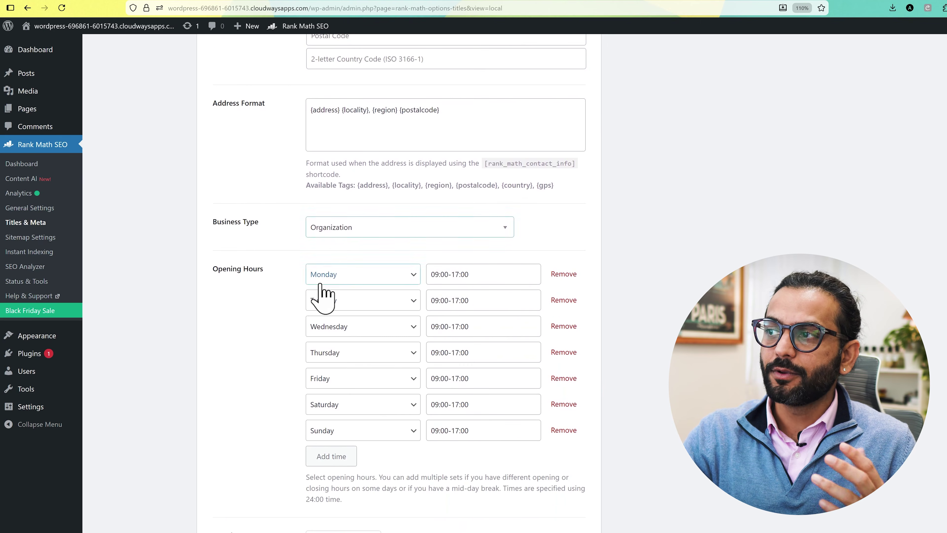
scroll(280, 332, "down", 5)
scroll(275, 332, "down", 6)
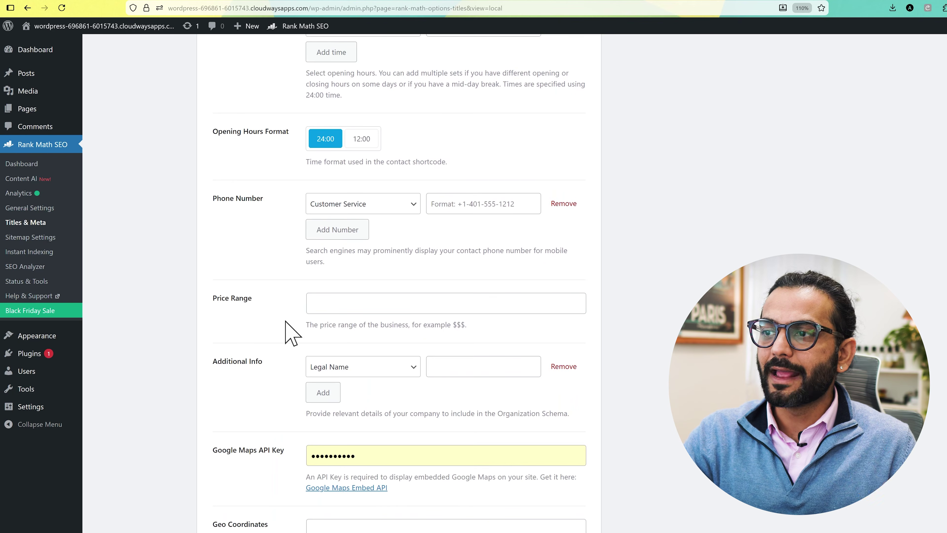
scroll(287, 328, "down", 4)
scroll(292, 333, "down", 3)
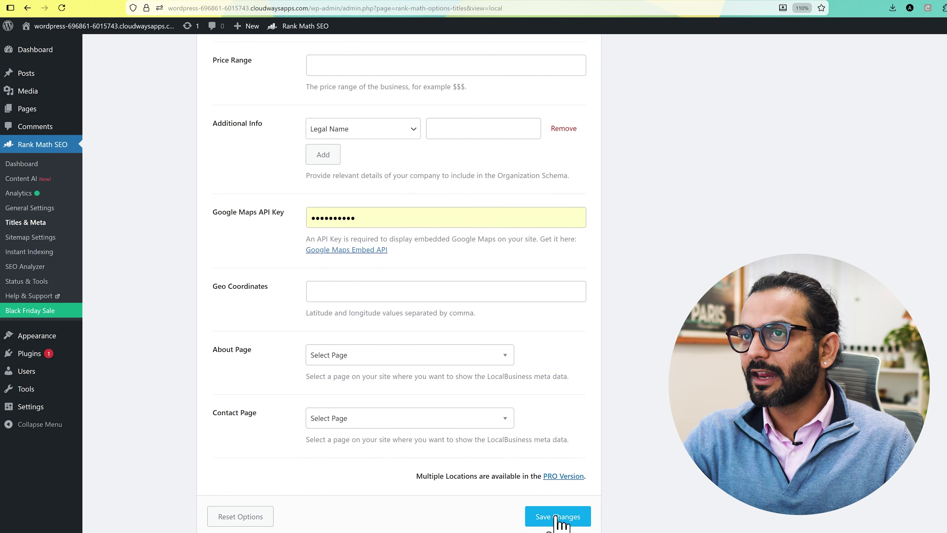
- Examine the Social Meta settings for the Facebook, Twitter and additional profile fields
left_click(137, 256)
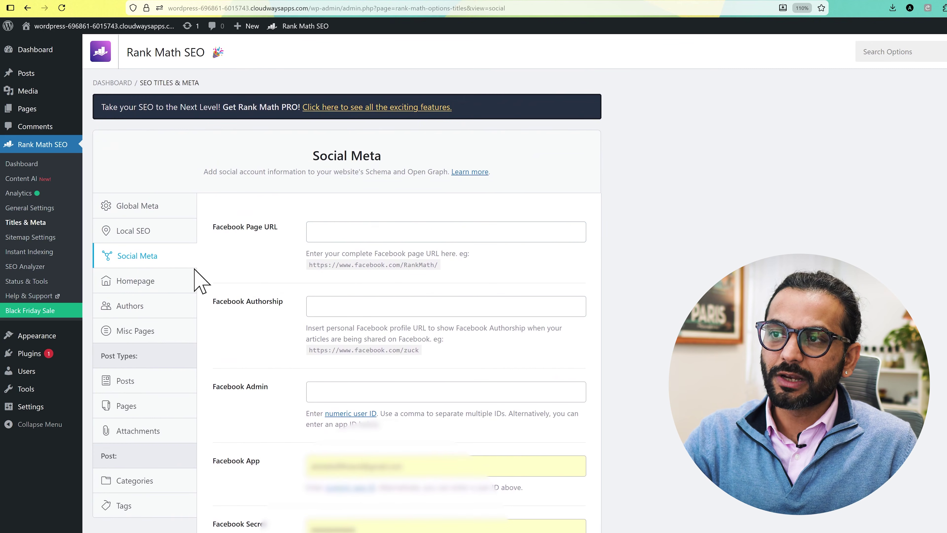
scroll(262, 288, "down", 6)
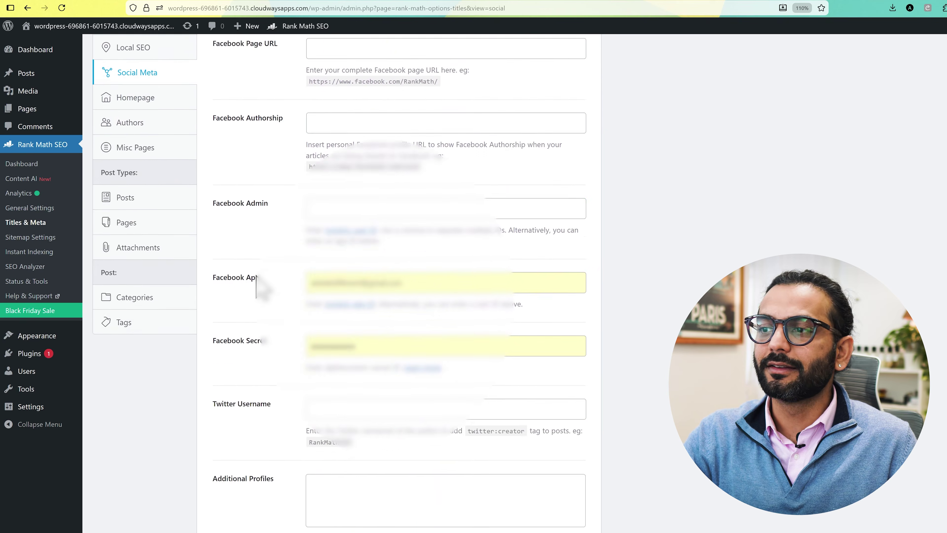
scroll(260, 285, "up", 6)
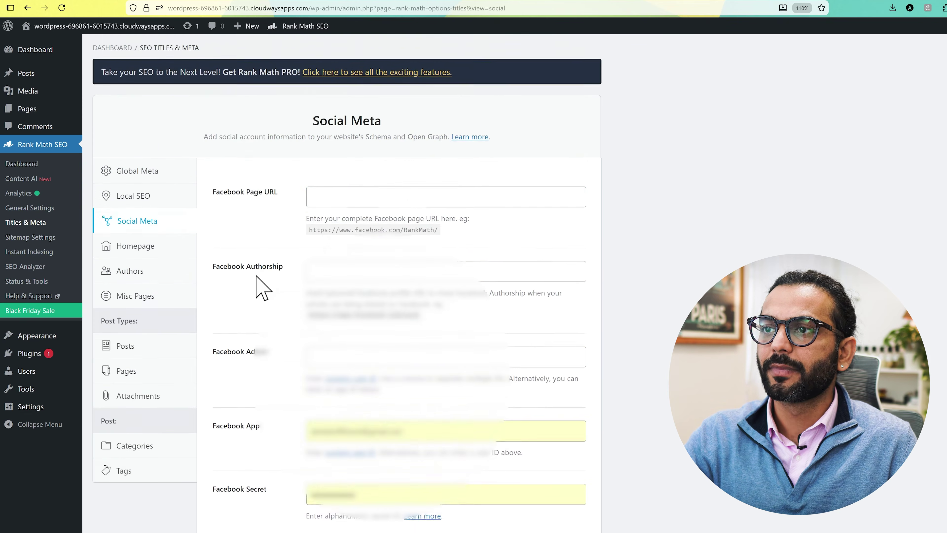
- Open the Homepage meta settings and compare the listed post types with those on the Let's Create Your Website site
left_click(148, 244)
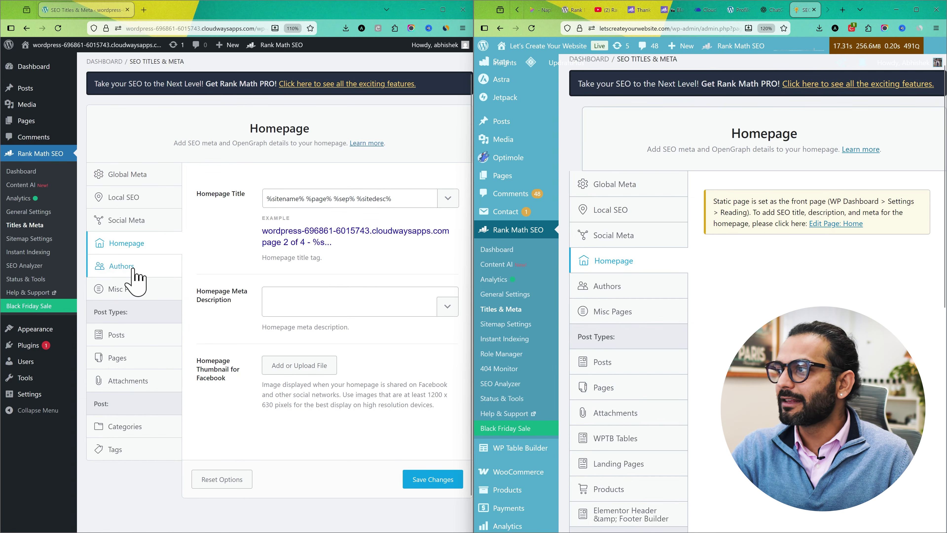
scroll(621, 396, "down", 1)
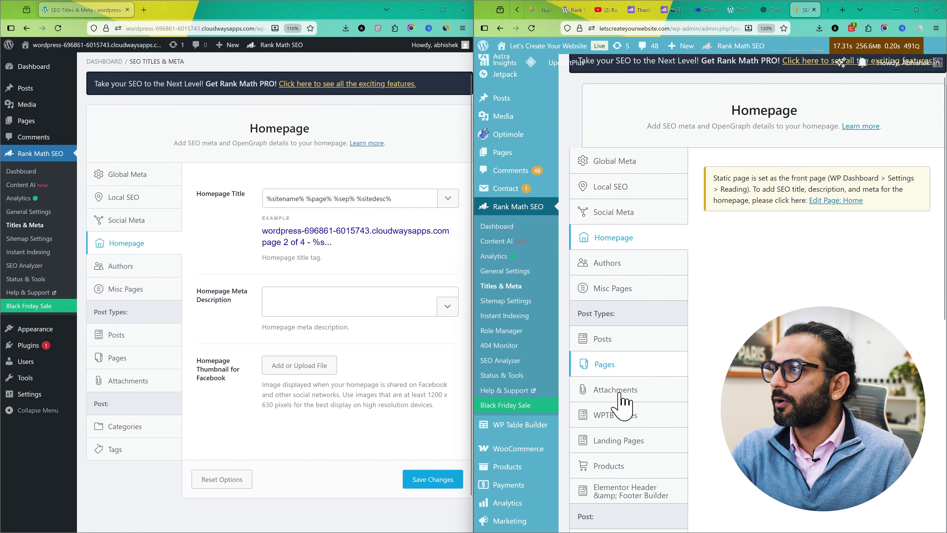
scroll(620, 393, "down", 4)
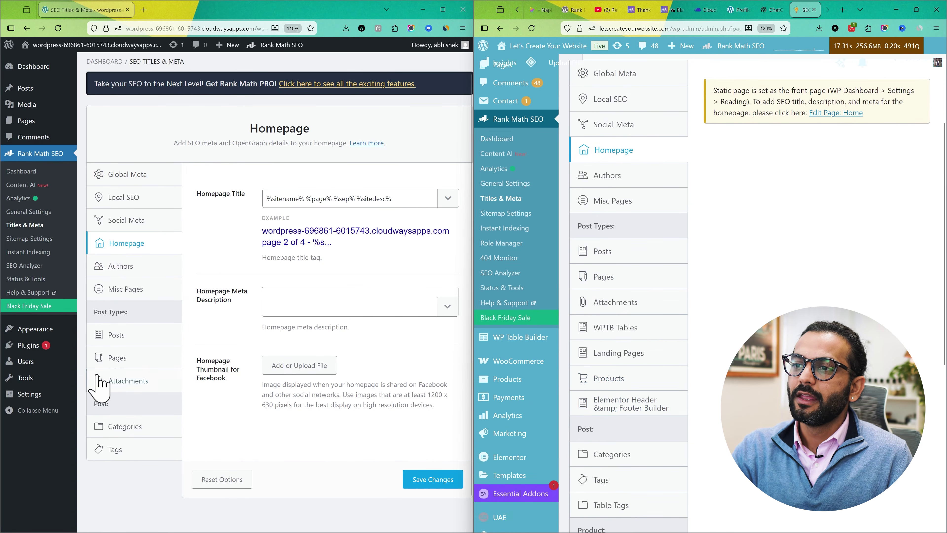
scroll(100, 386, "down", 2)
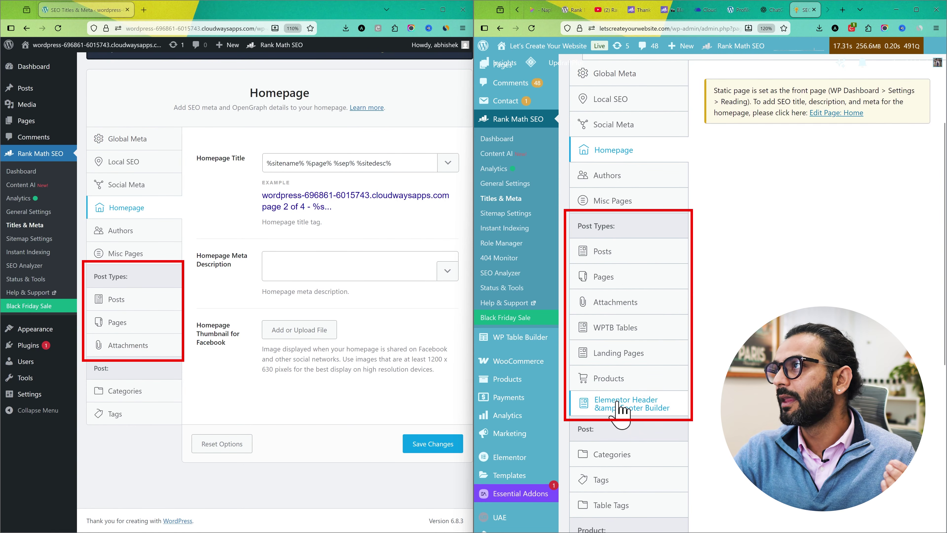
- Enlarge the Let's Create Your Website window and examine the Posts title, description, schema type and article type settings
left_click(916, 10)
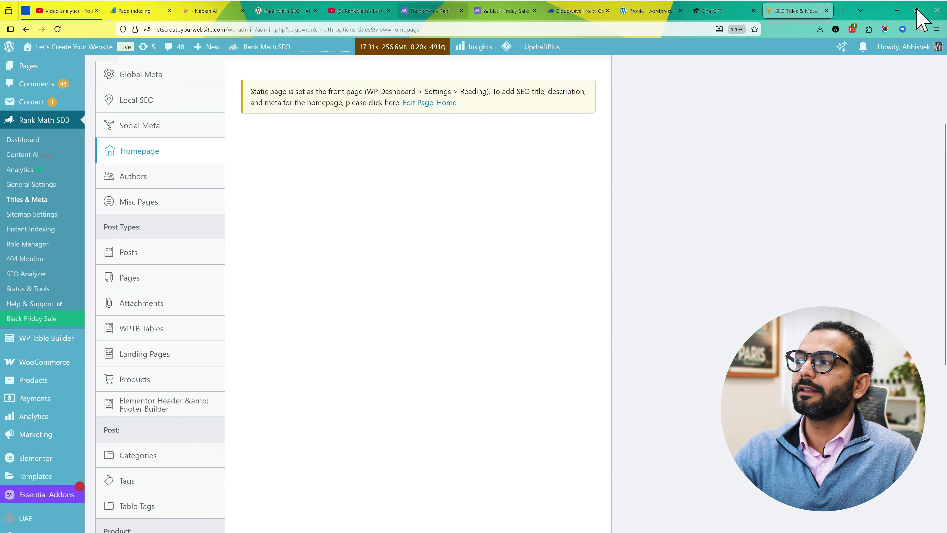
scroll(201, 227, "down", 2)
left_click(162, 197)
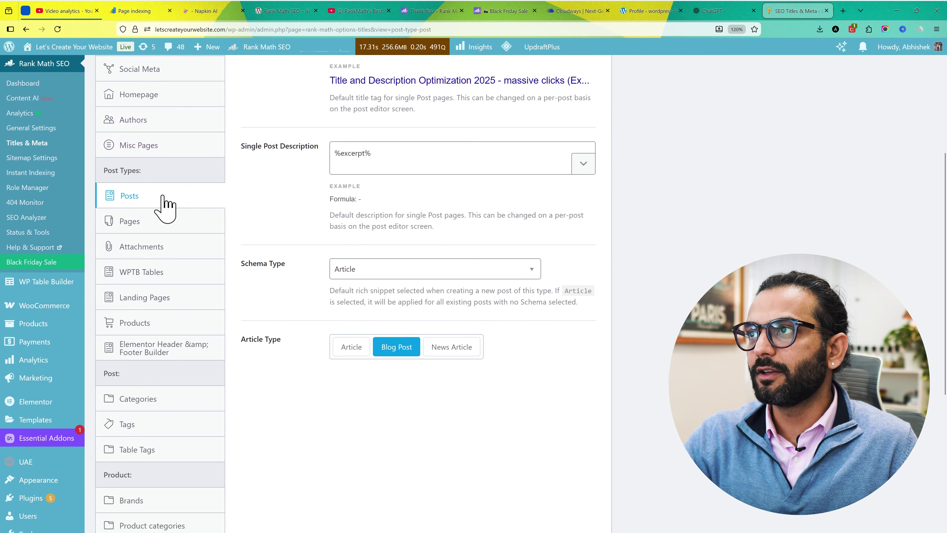
scroll(440, 211, "up", 3)
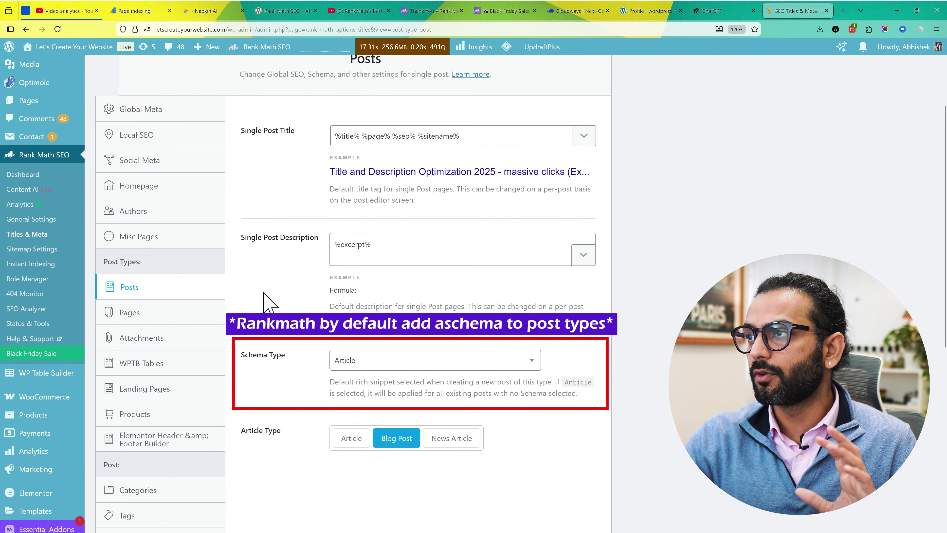
scroll(267, 301, "down", 2)
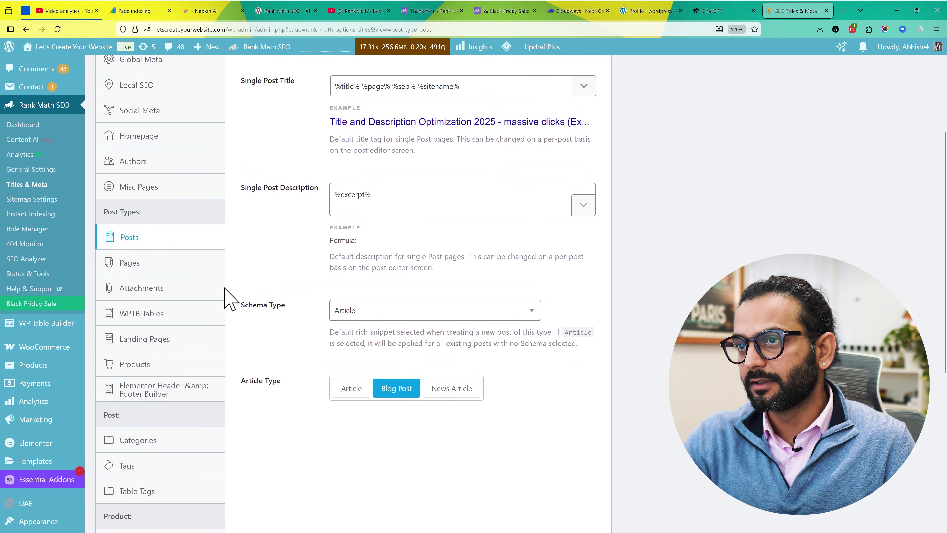
- Look through the Titles & Meta settings for Pages, Attachments, WPTB Tables and post Categories
left_click(144, 266)
left_click(169, 294)
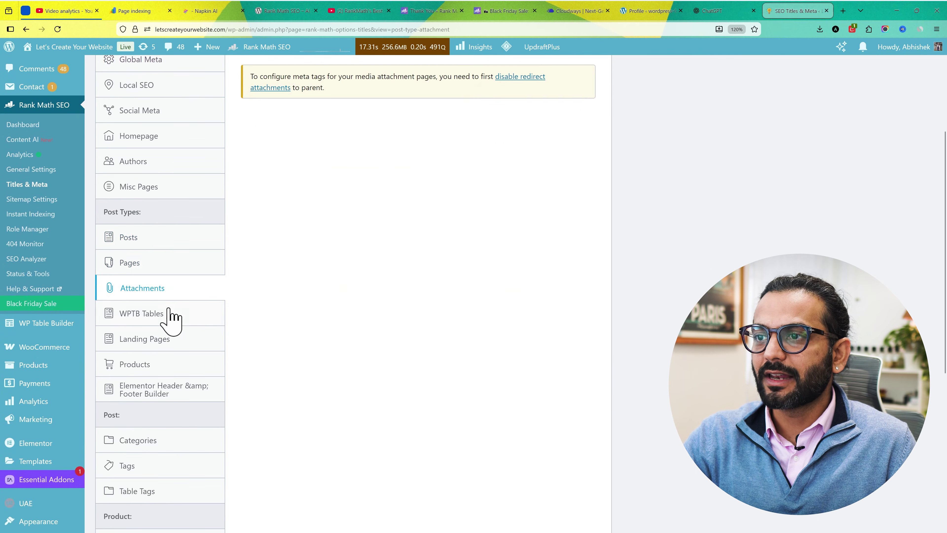
scroll(168, 336, "down", 1)
left_click(164, 405)
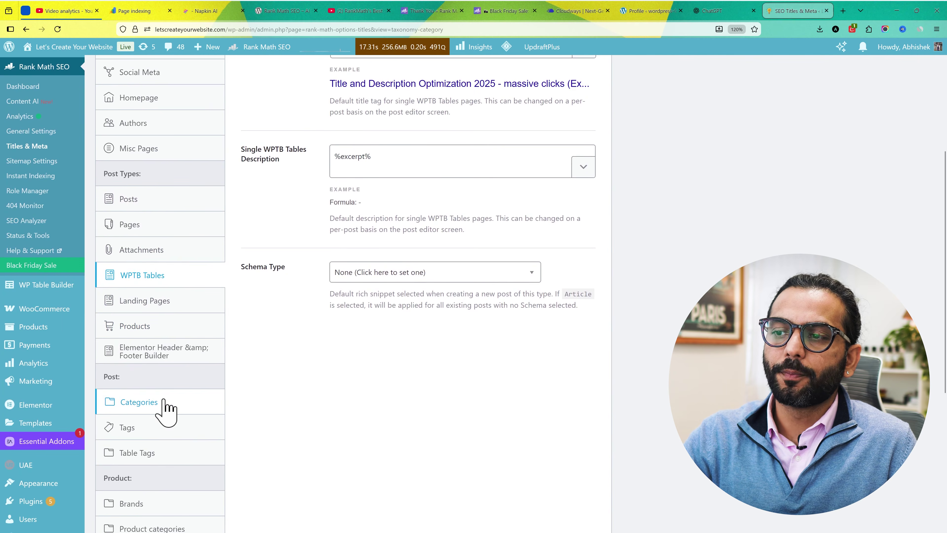
- Look through the Titles & Meta settings for post Tags and Table Tags, down to the Product taxonomies
left_click(169, 433)
left_click(172, 452)
scroll(176, 465, "down", 3)
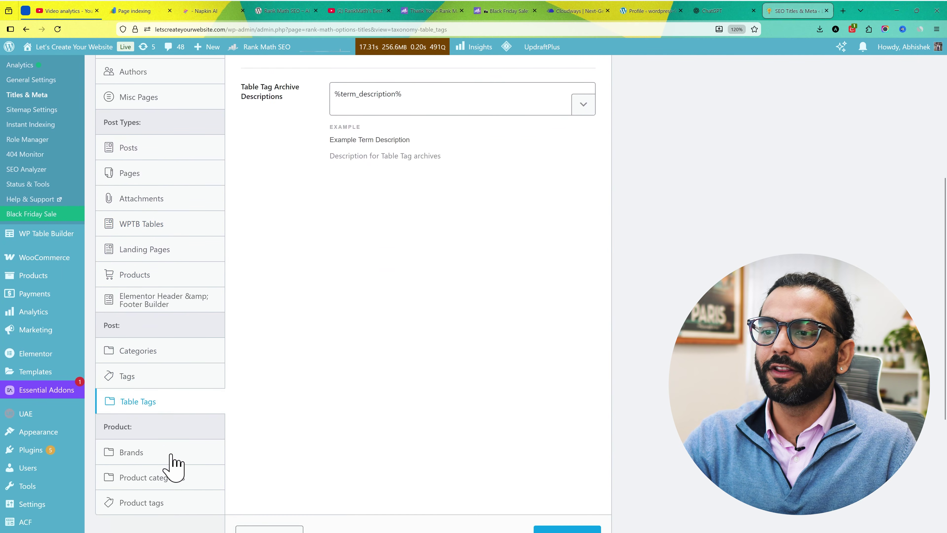
scroll(172, 465, "up", 2)
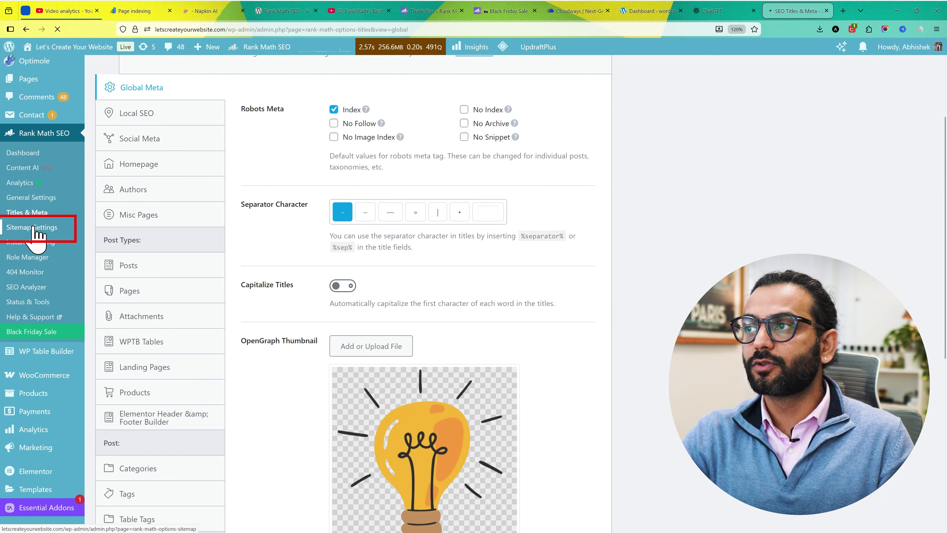
- Open the Sitemap Settings and view the site's sitemap_index.xml in a separate browser tab
left_click(39, 228)
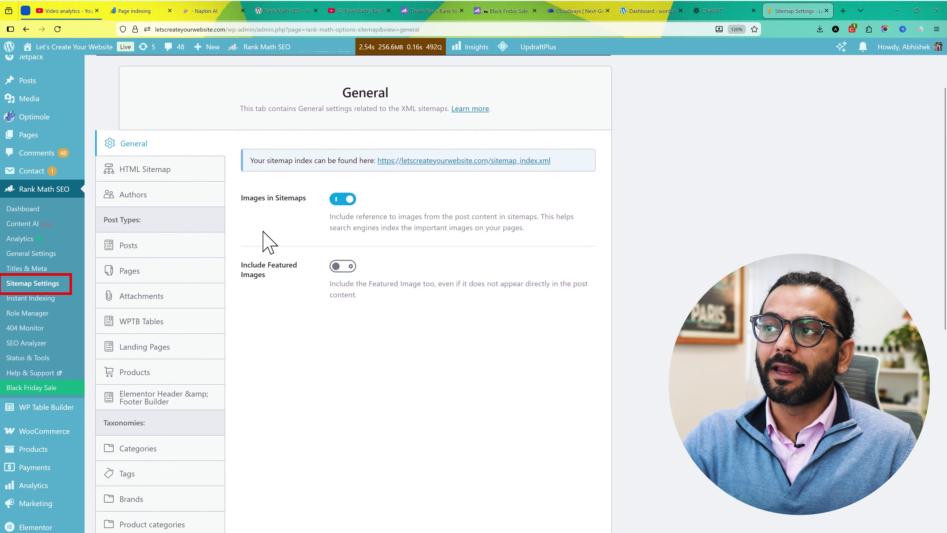
middle_click(480, 160)
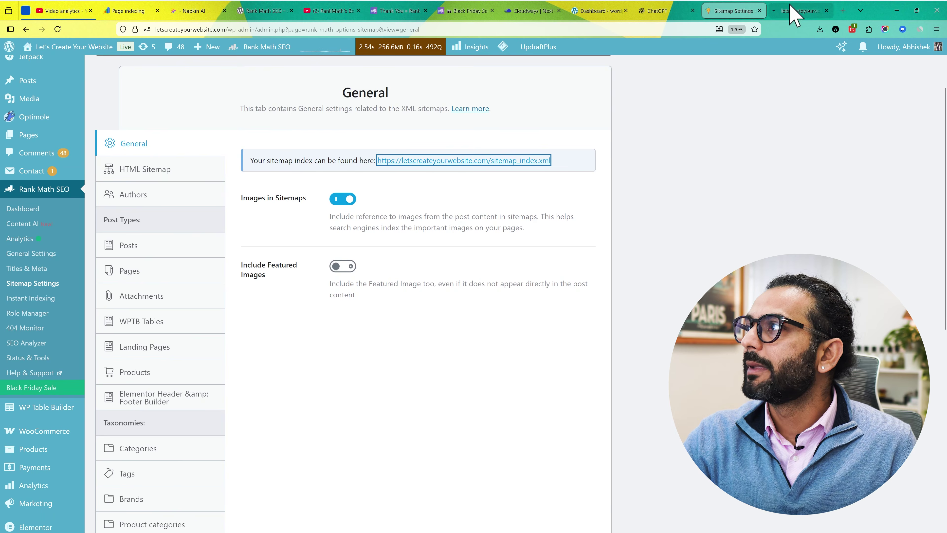
left_click(794, 11)
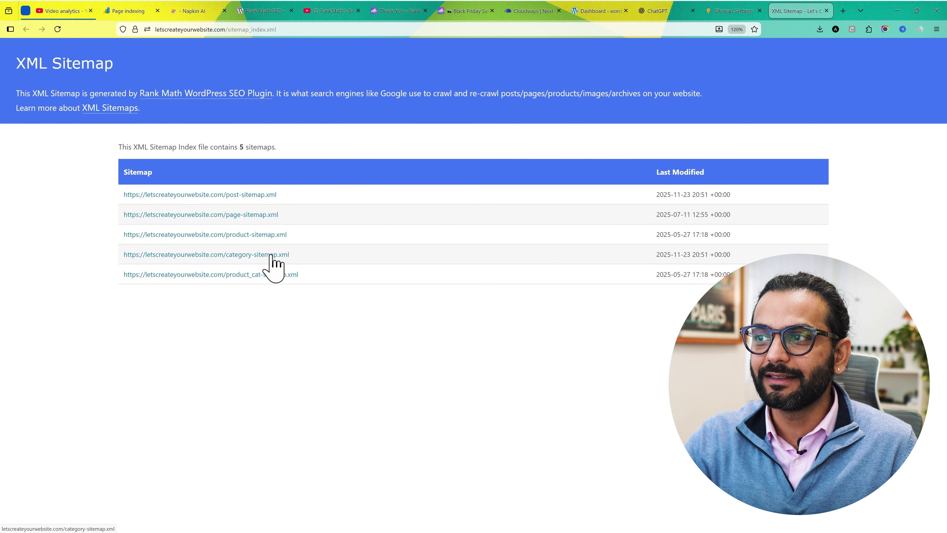
- Open the post and page sitemaps from the sitemap index, look over their URLs, and return to the index
middle_click(260, 197)
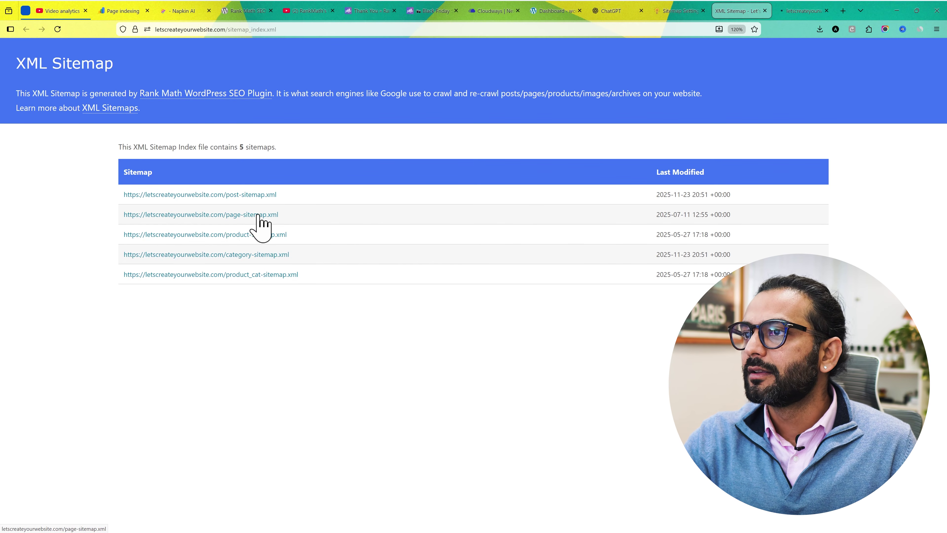
left_click(745, 11)
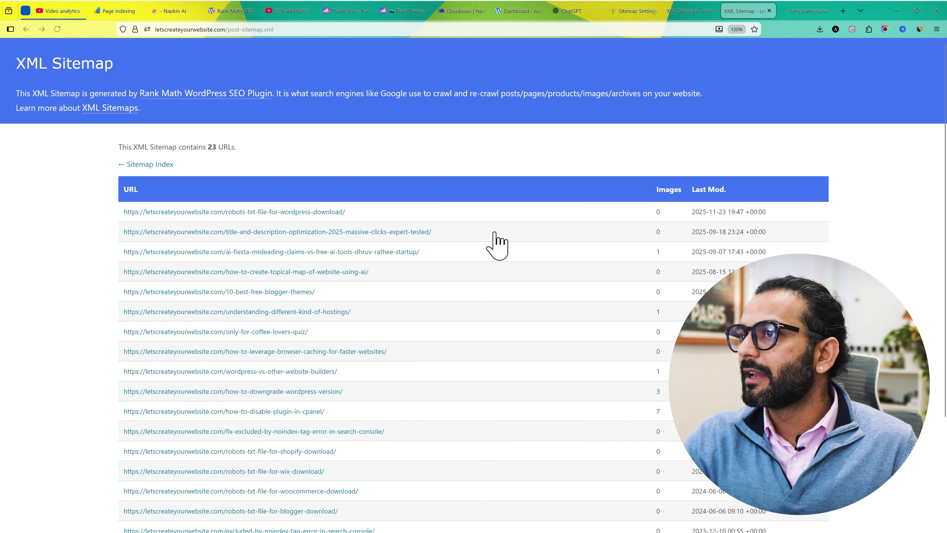
left_click(794, 11)
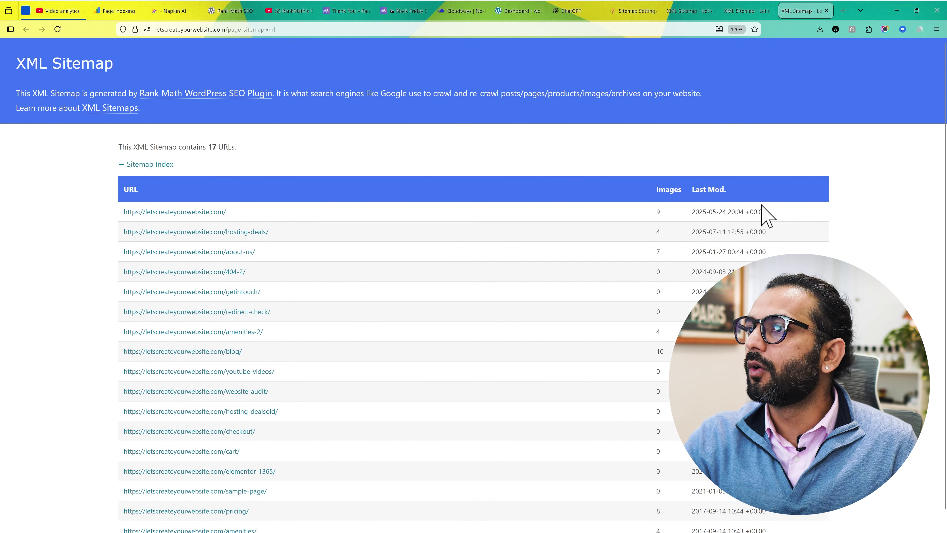
left_click(687, 12)
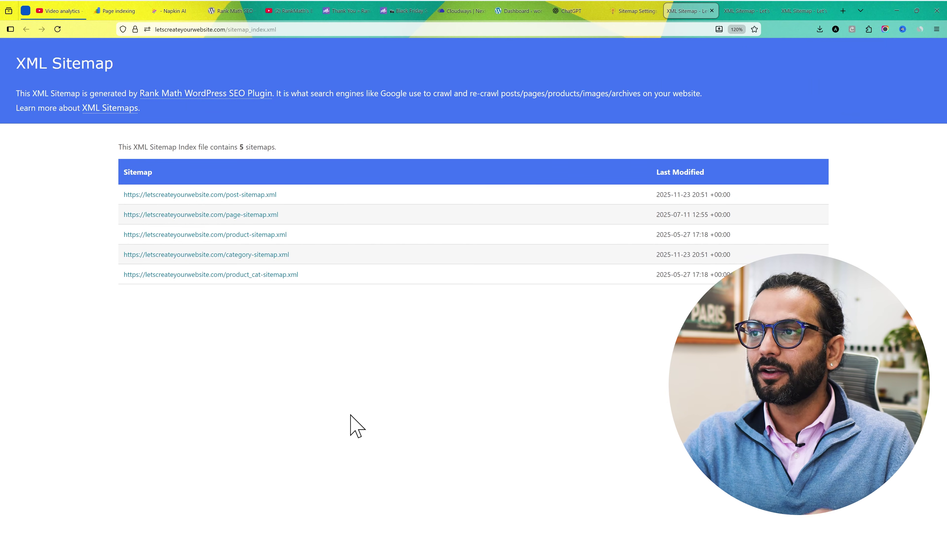
- Examine the Include in Sitemap setting for Posts, Pages, WPTB Tables and Elementor Header & Footer Builder
left_click(633, 11)
left_click(174, 200)
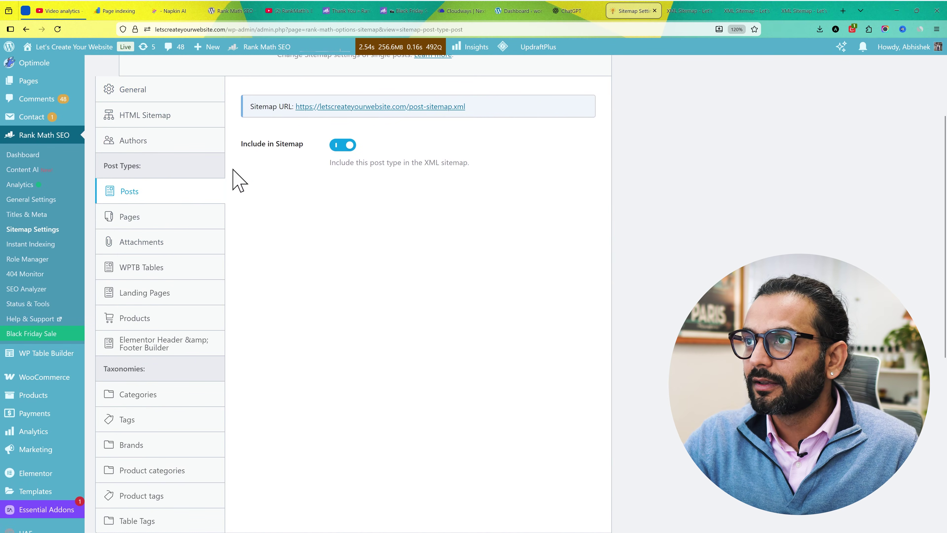
left_click(149, 218)
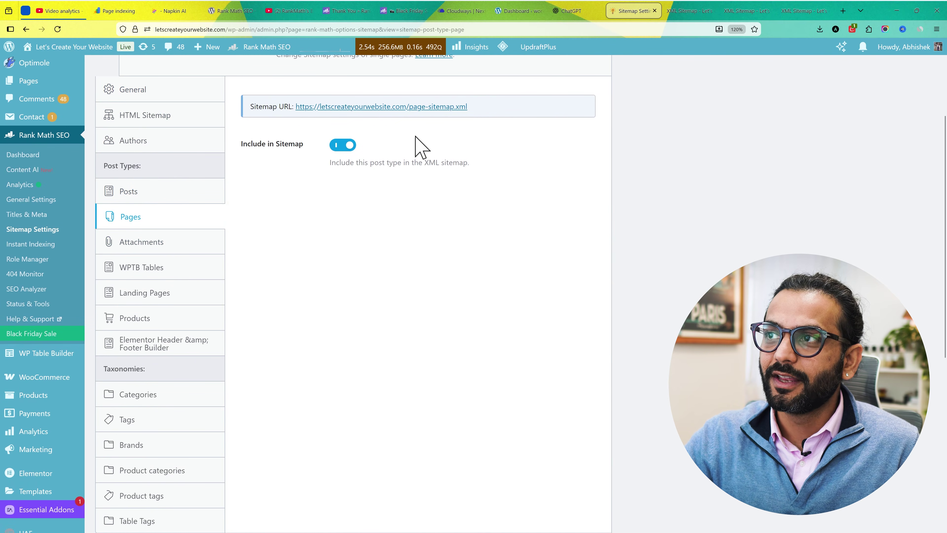
left_click(178, 267)
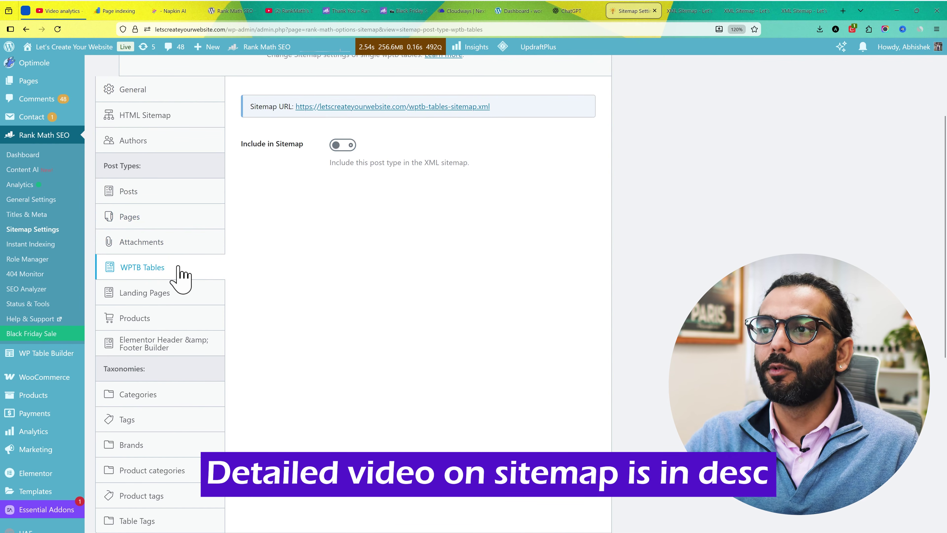
left_click(176, 347)
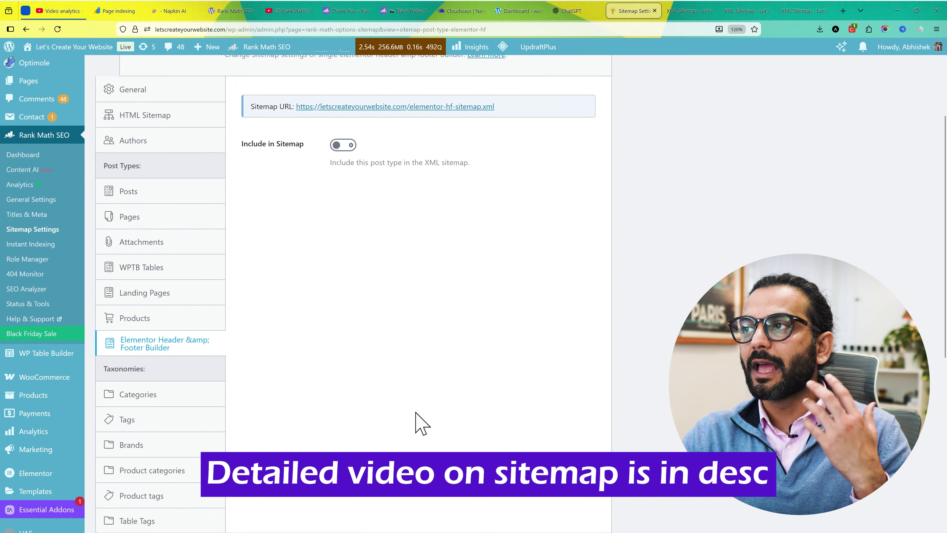
left_click(166, 267)
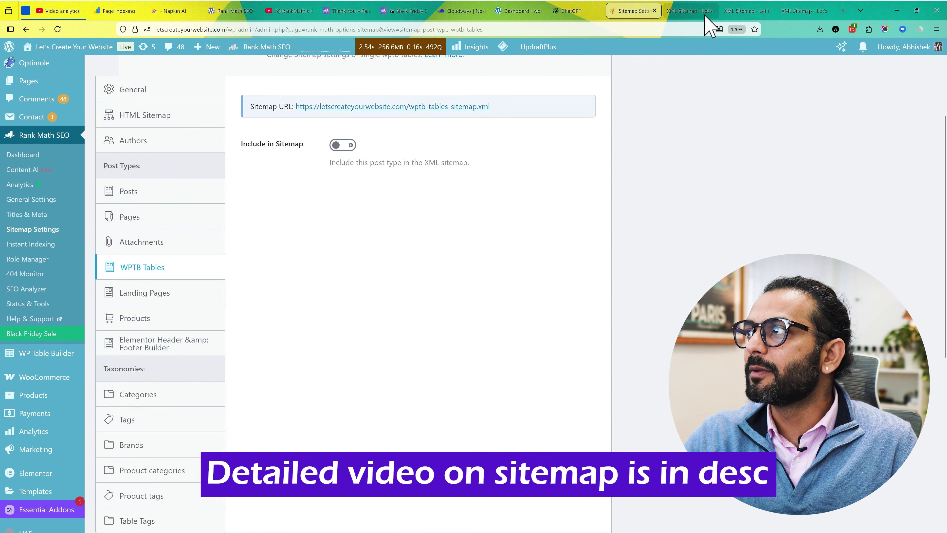
- Compare the sitemap index with the sitemap settings for Elementor Header & Footer Builder and Landing Pages
left_click(688, 11)
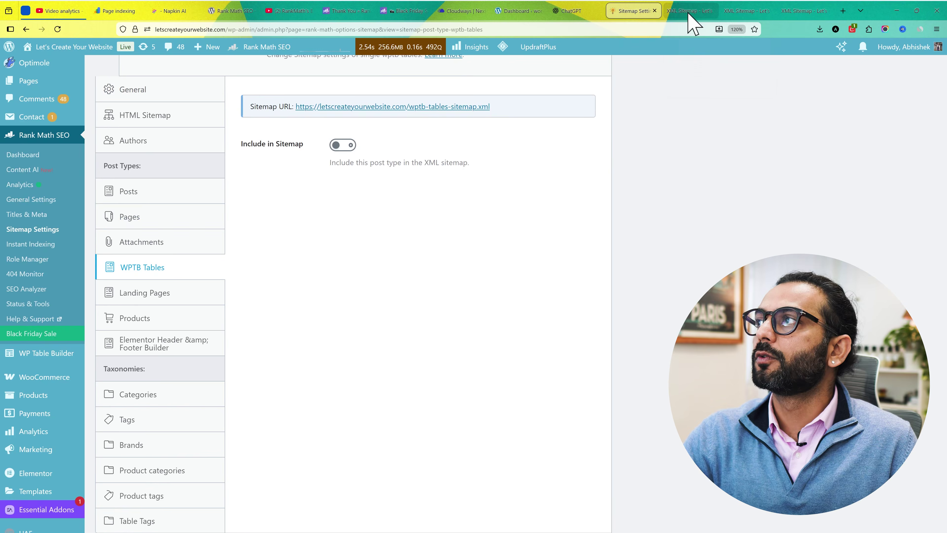
left_click(688, 11)
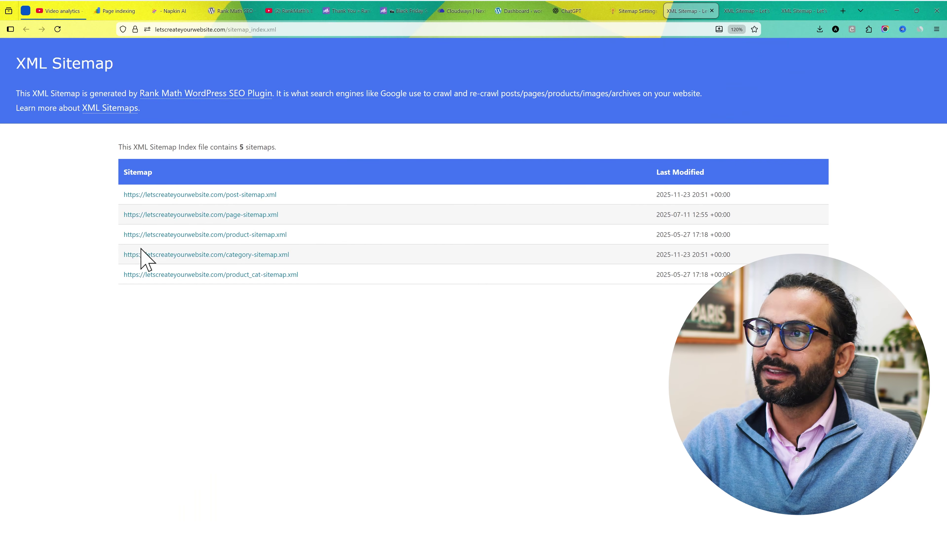
left_click(632, 11)
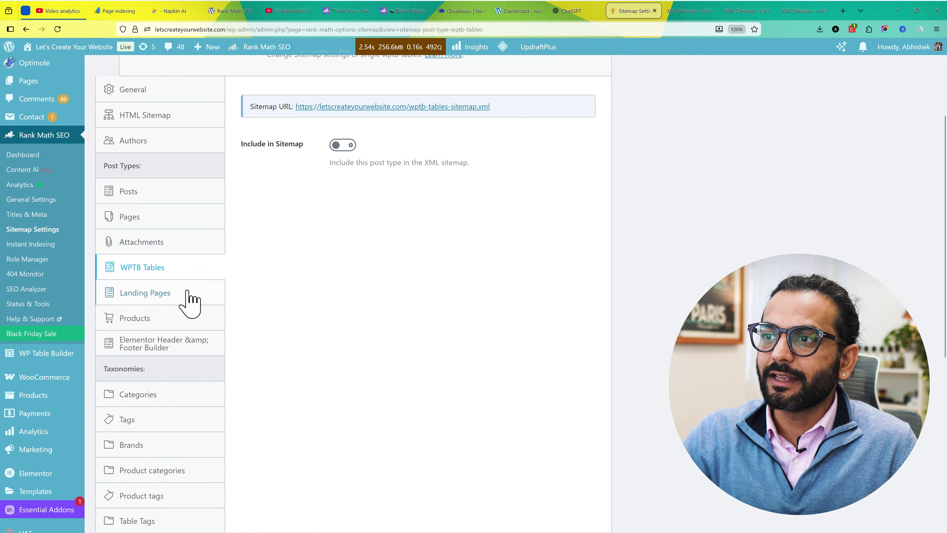
left_click(177, 349)
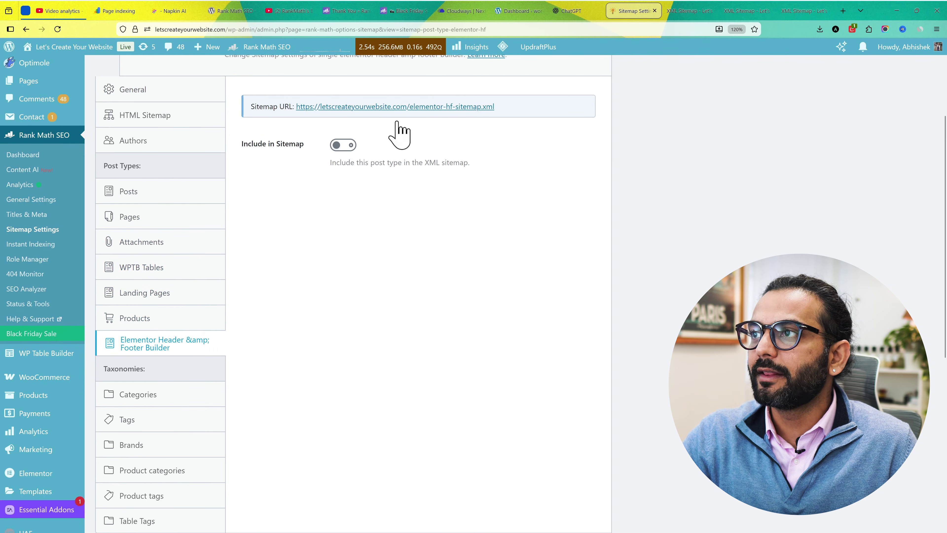
left_click(170, 319)
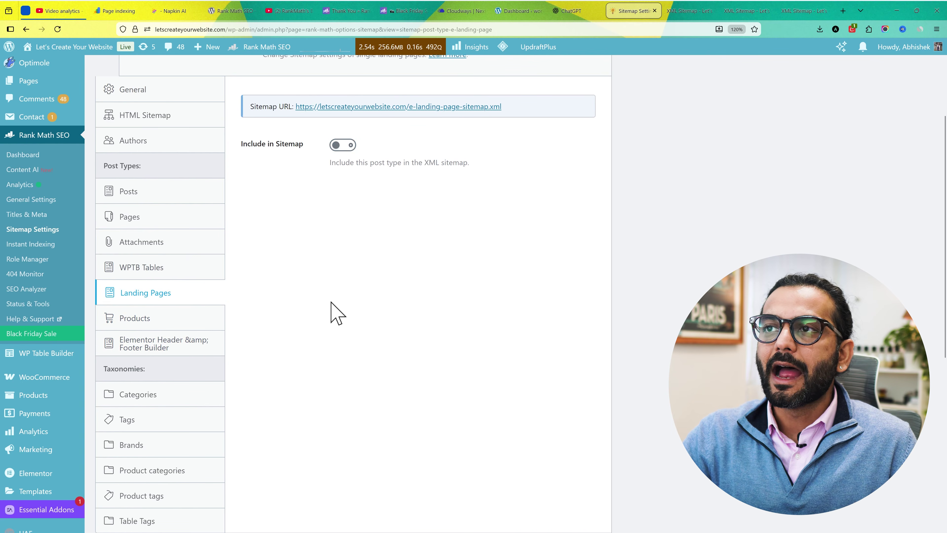
scroll(338, 313, "down", 1)
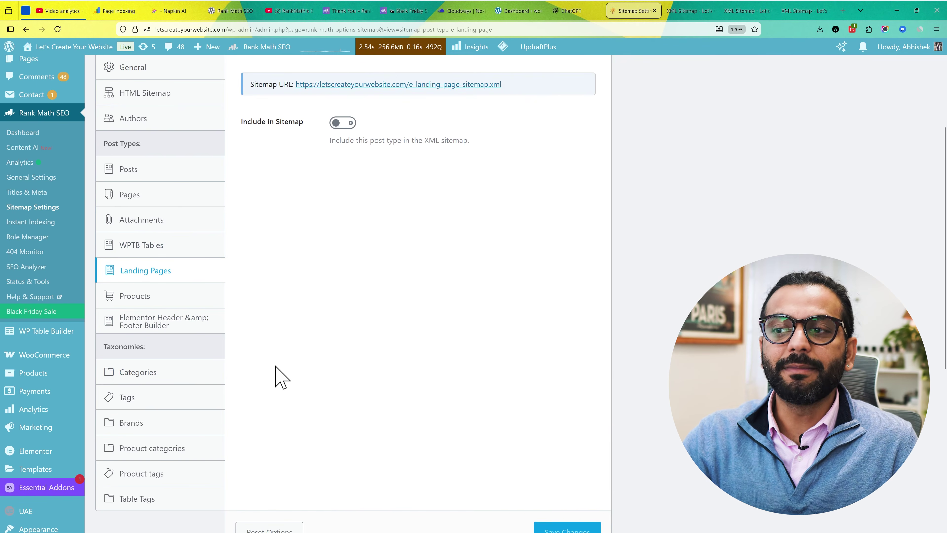
- Examine the sitemap settings for the taxonomies Categories, Tags, Brands, Product categories, Product tags and Table Tags
scroll(274, 376, "down", 2)
left_click(180, 342)
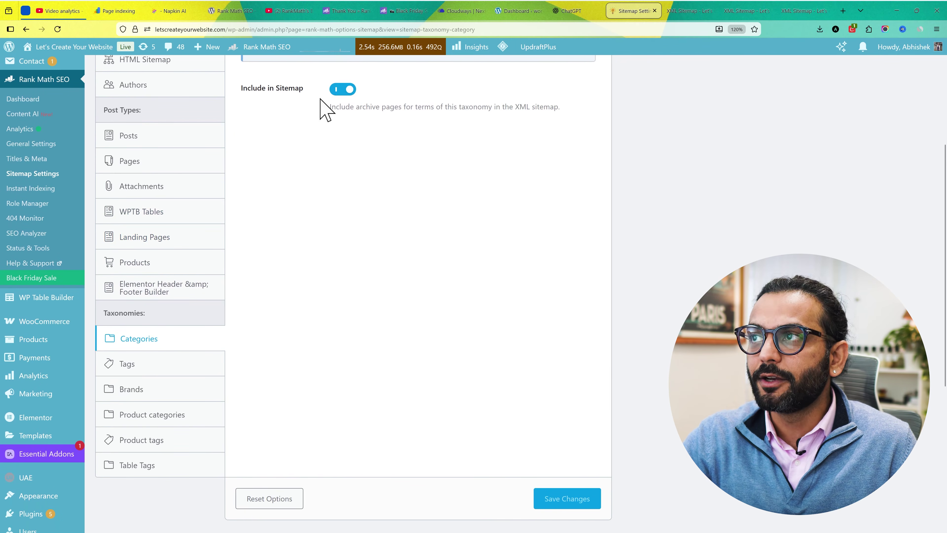
left_click(169, 366)
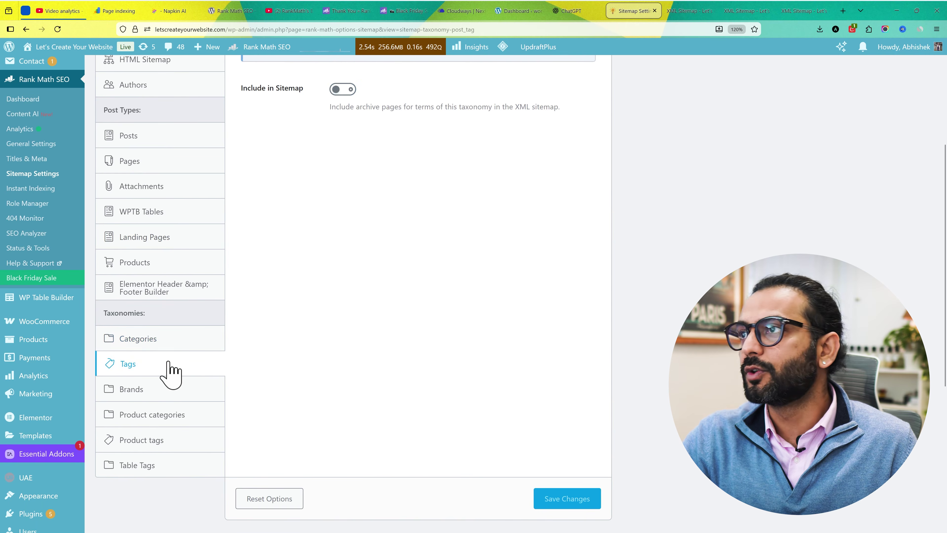
scroll(360, 334, "down", 1)
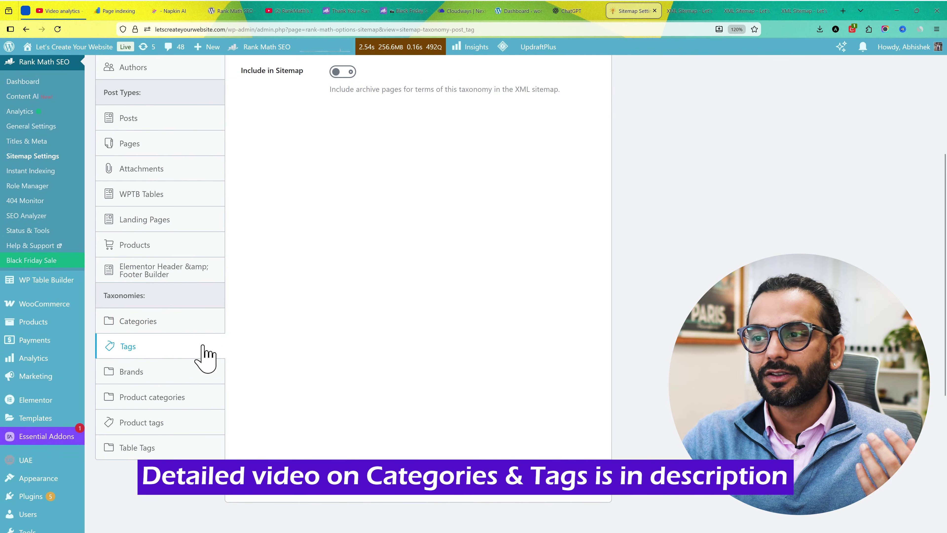
left_click(185, 369)
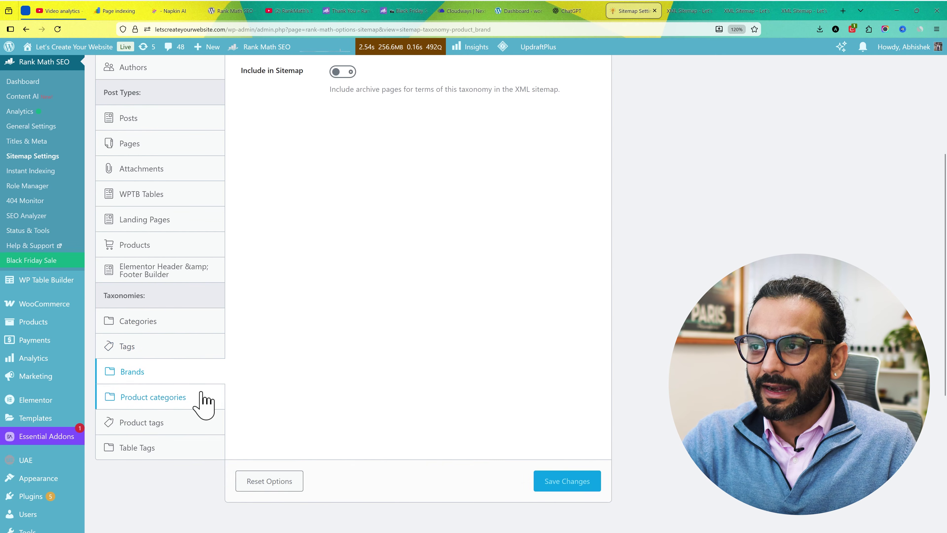
left_click(203, 401)
left_click(186, 431)
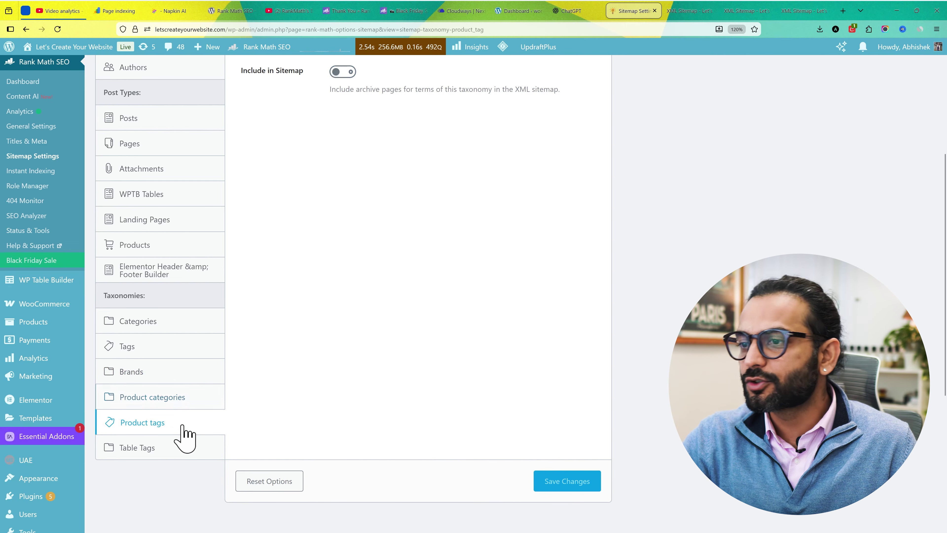
left_click(186, 450)
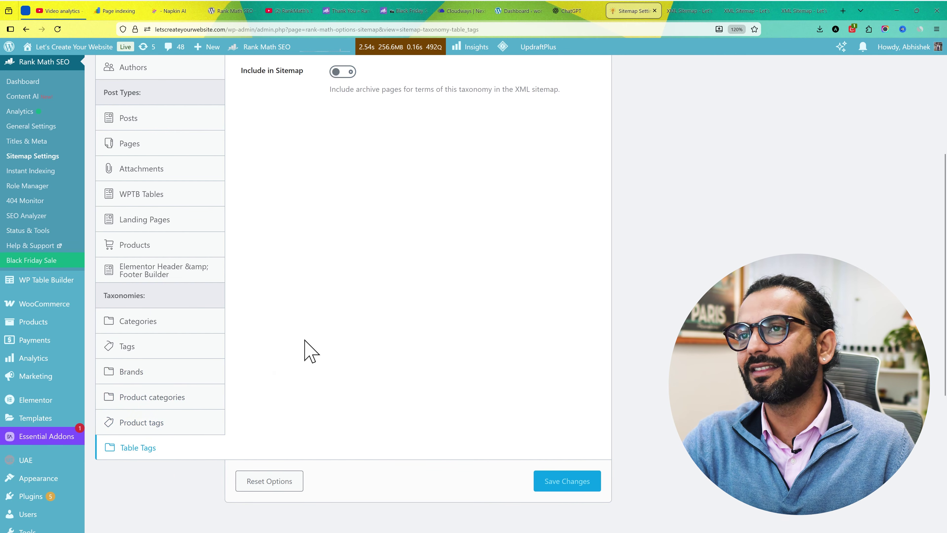
scroll(307, 351, "up", 5)
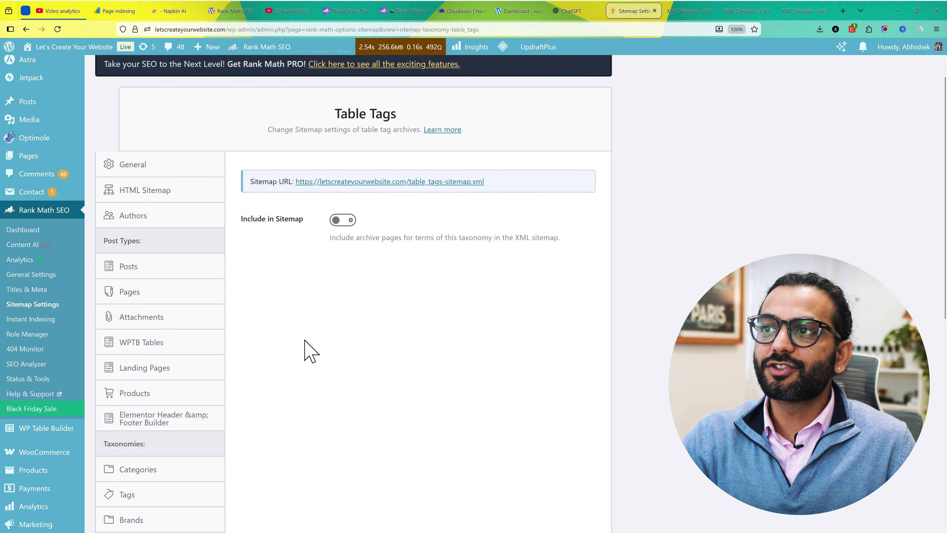
scroll(307, 351, "up", 1)
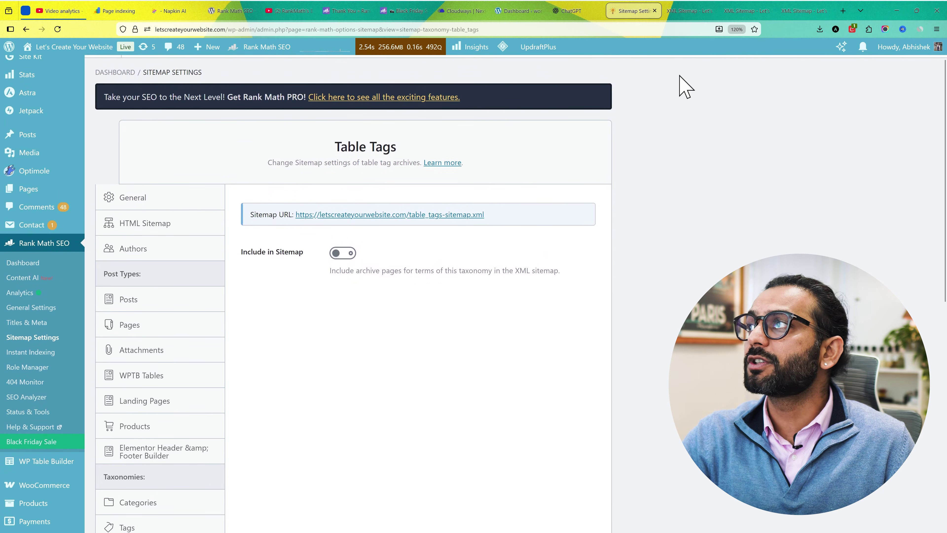
- Open the robots.txt editor in the Let's Create Your Website General Settings and compare it with the Cloudways site's editor
scroll(288, 402, "down", 1)
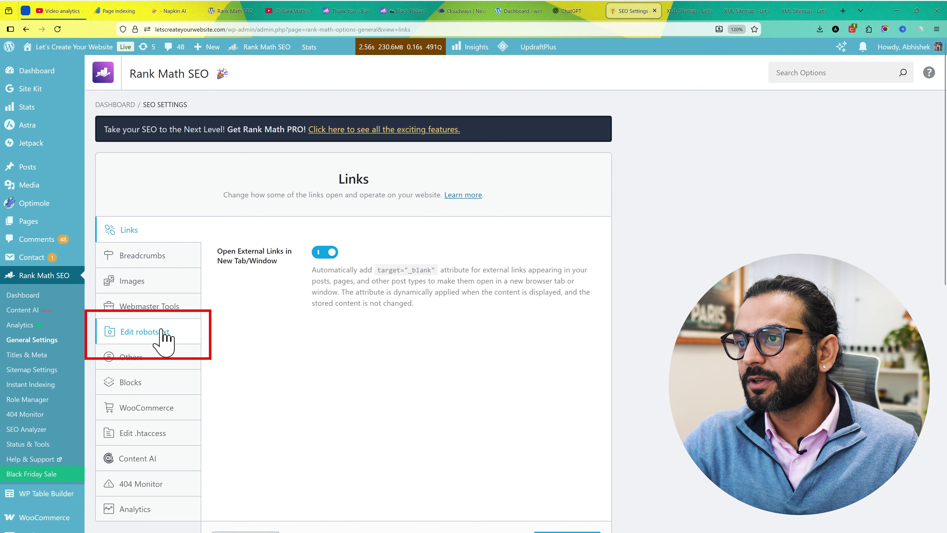
left_click(163, 332)
scroll(409, 306, "down", 2)
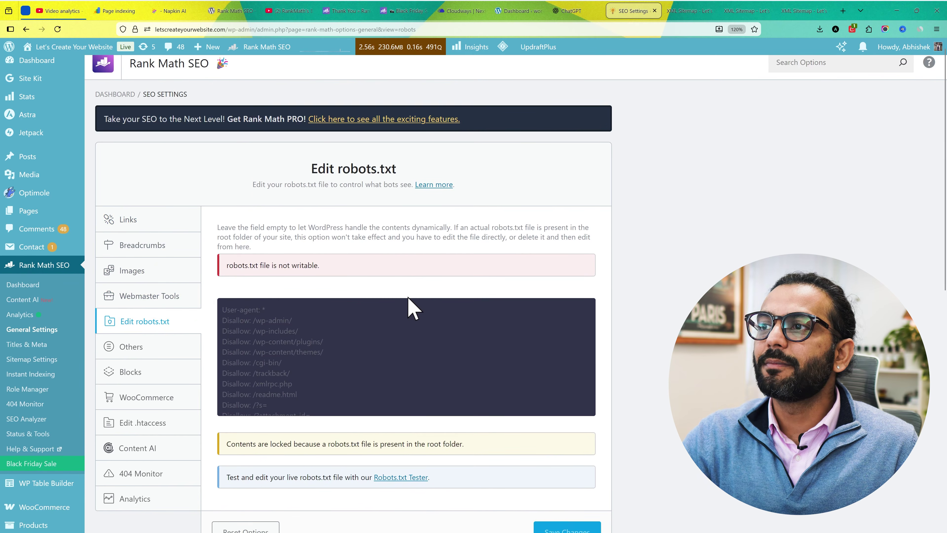
scroll(409, 299, "down", 2)
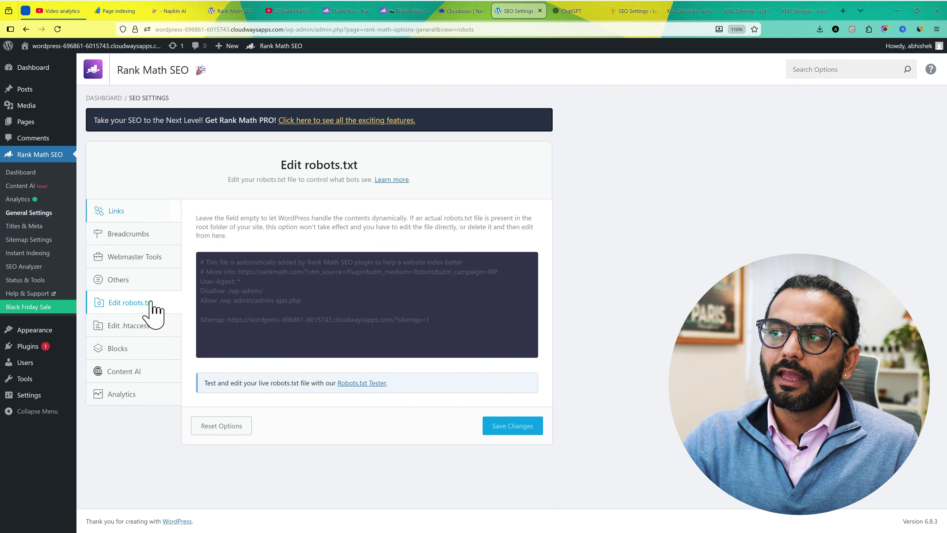
left_click(346, 279)
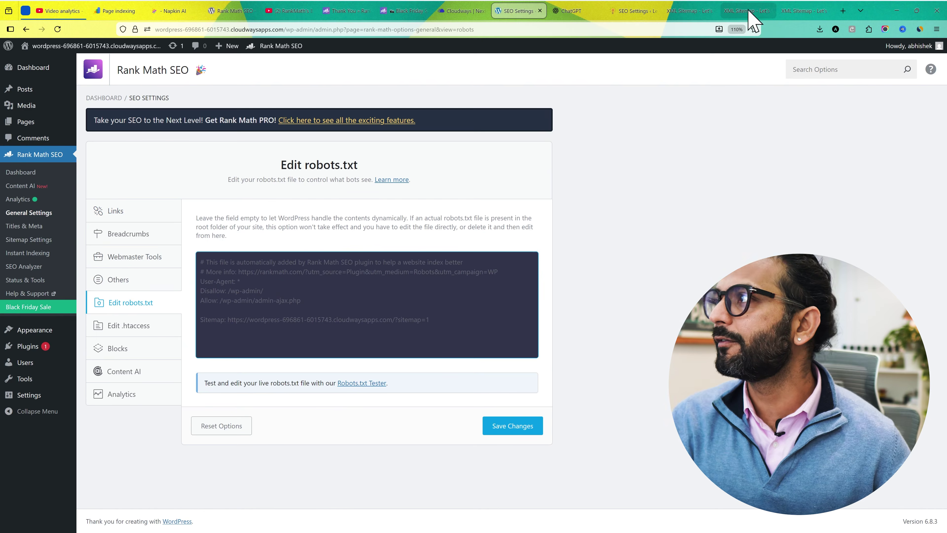
- Copy the sample WordPress robots.txt rules from the Let's Create Your Website article into the Cloudways site's robots.txt editor
left_click(634, 12)
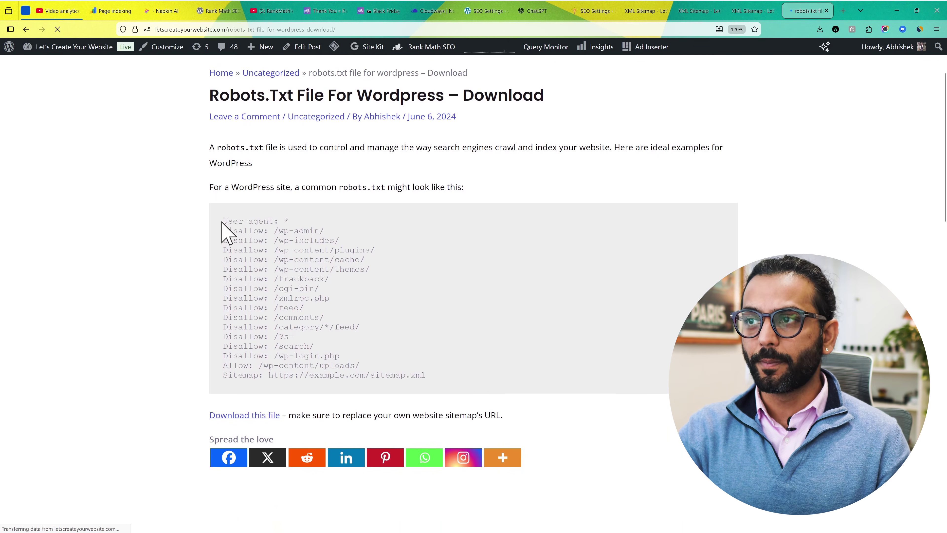
left_click_drag(224, 220, 442, 376)
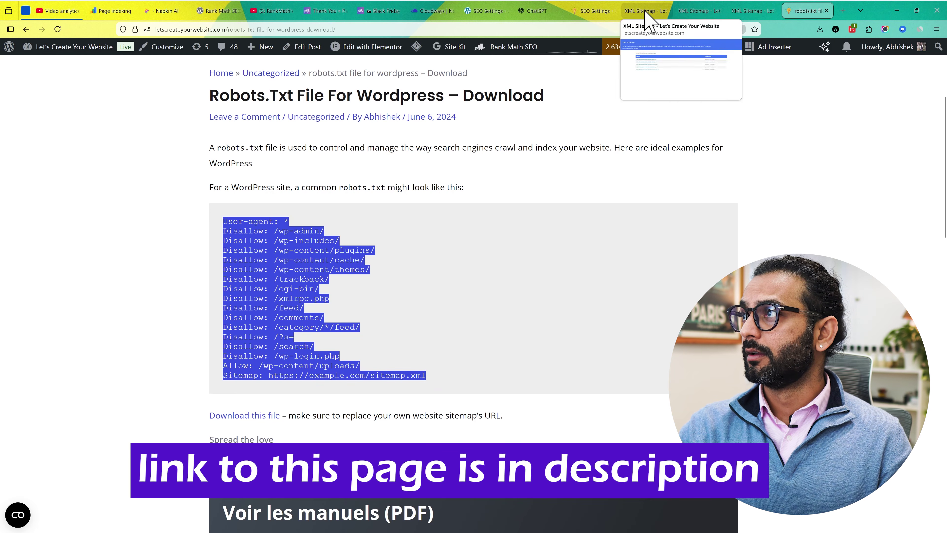
left_click(485, 11)
scroll(352, 293, "up", 3)
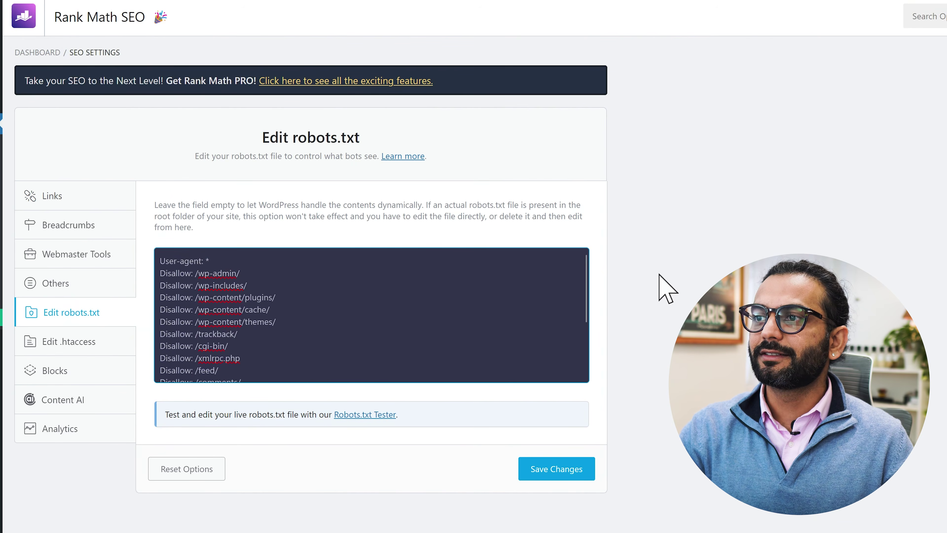
- Examine the pasted robots.txt rules, from the admin, includes, plugins, cache and themes entries down to the feed and search entries
left_click(215, 258)
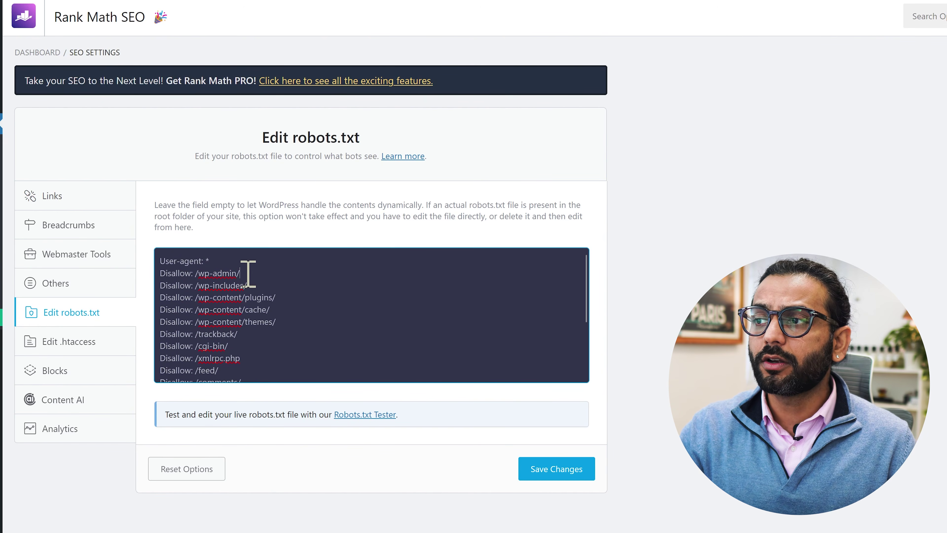
left_click_drag(248, 272, 194, 285)
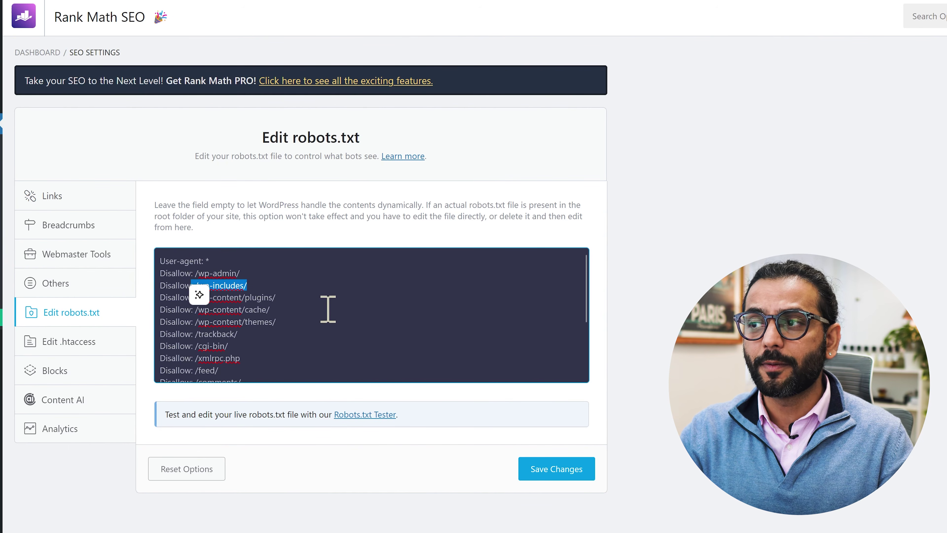
left_click(301, 300)
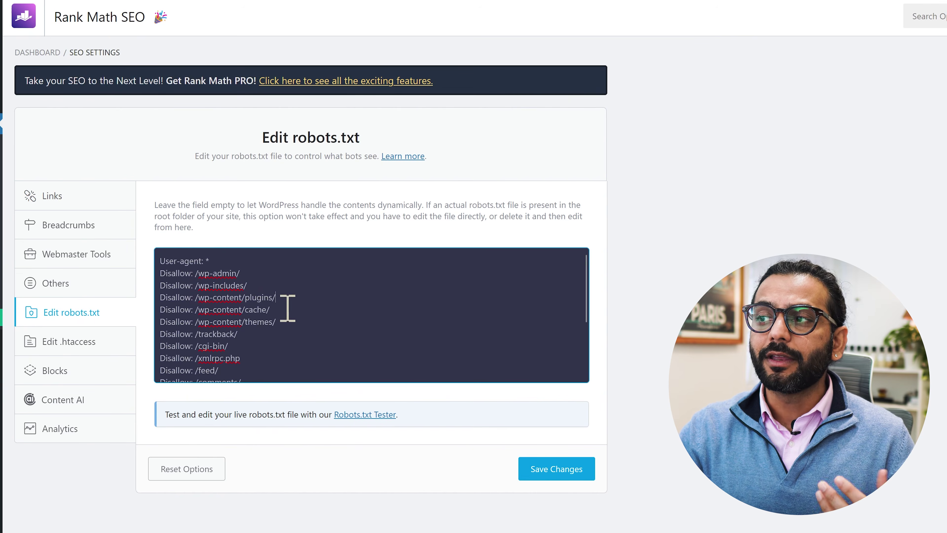
left_click_drag(284, 312, 212, 275)
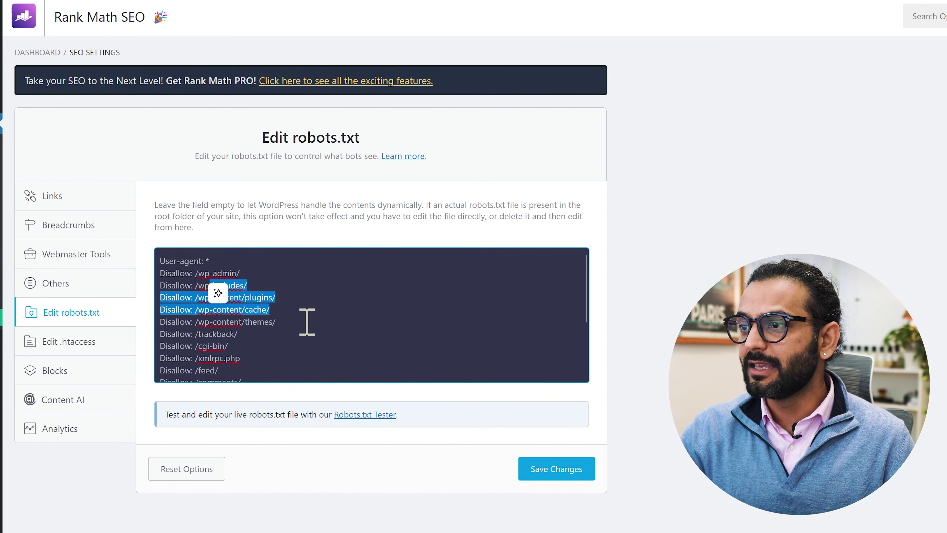
left_click(298, 324)
scroll(240, 334, "down", 1)
scroll(240, 334, "down", 2)
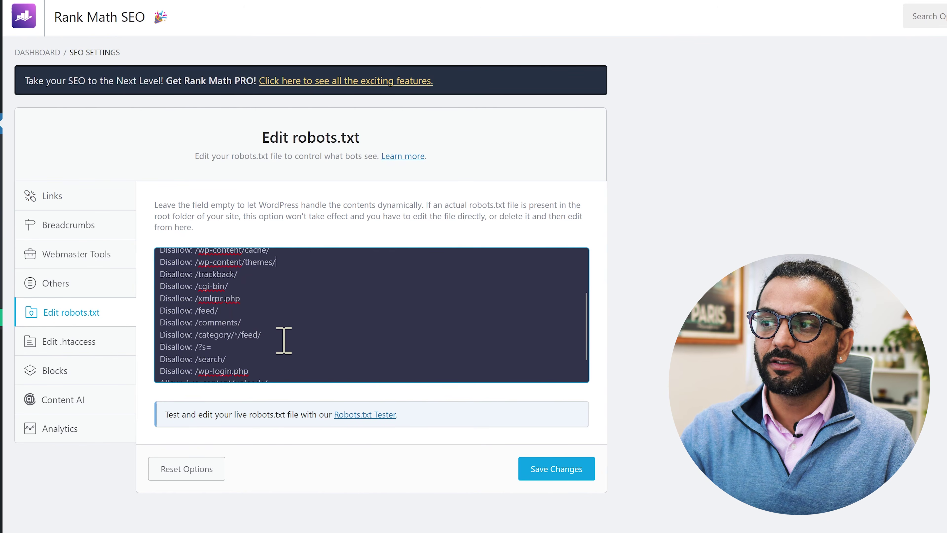
- Remove the "Disallow: /feed/" rule from the robots.txt content
scroll(283, 338, "down", 1)
left_click_drag(221, 292, 149, 287)
key("BackSpace")
key("BackSpace")
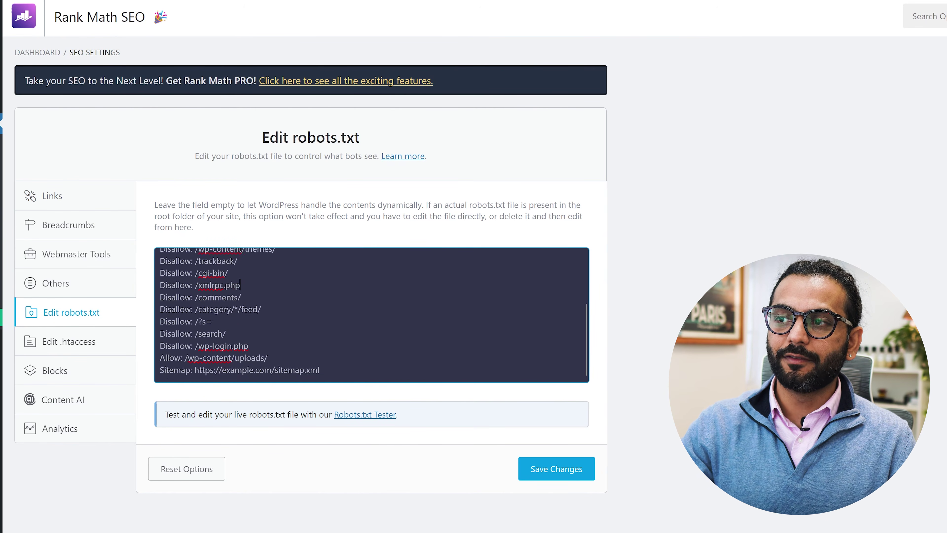
key("shift+End")
key("Delete")
key("Delete")
key("ctrl+z")
key("ctrl+z")
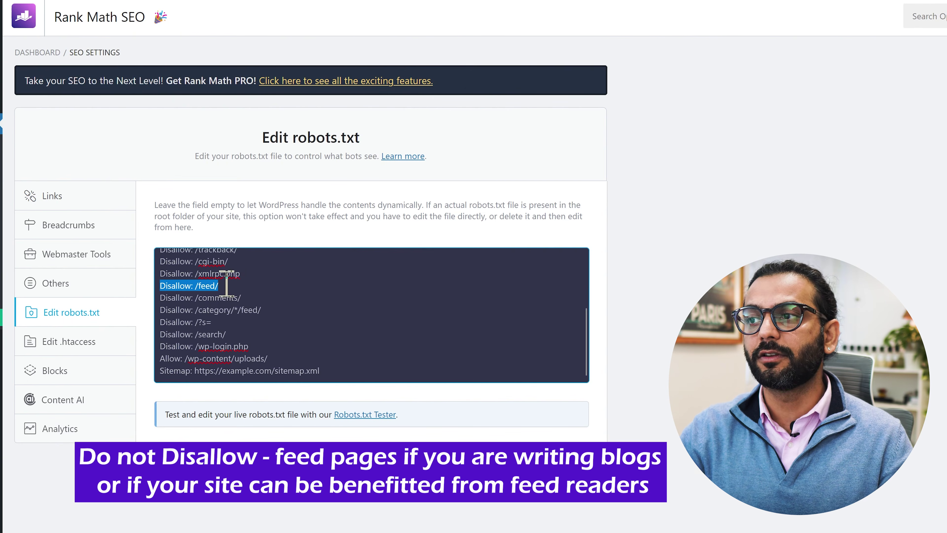
key("Delete")
key("BackSpace")
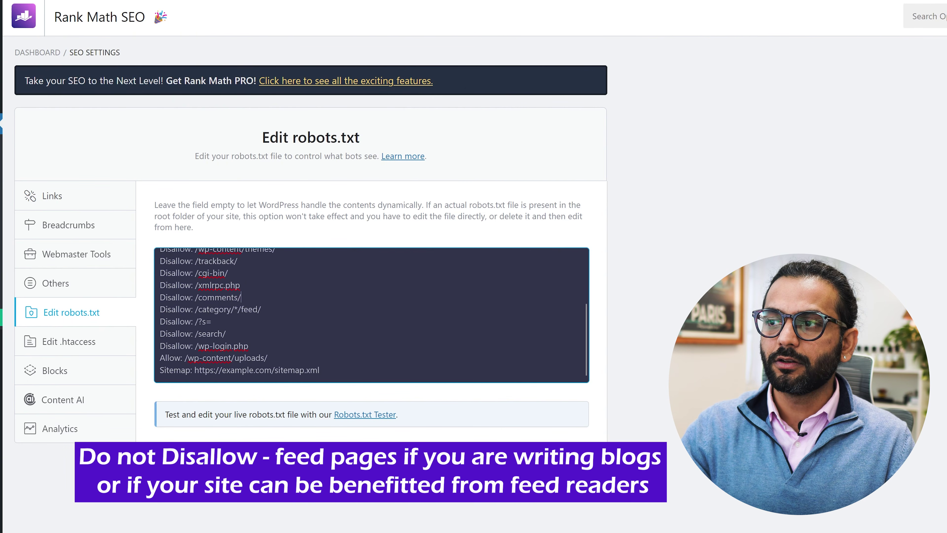
- Remove the "Disallow: /category/*/feed/" and "Disallow: /comments/" rules from the robots.txt content
key("shift+Down")
key("Delete")
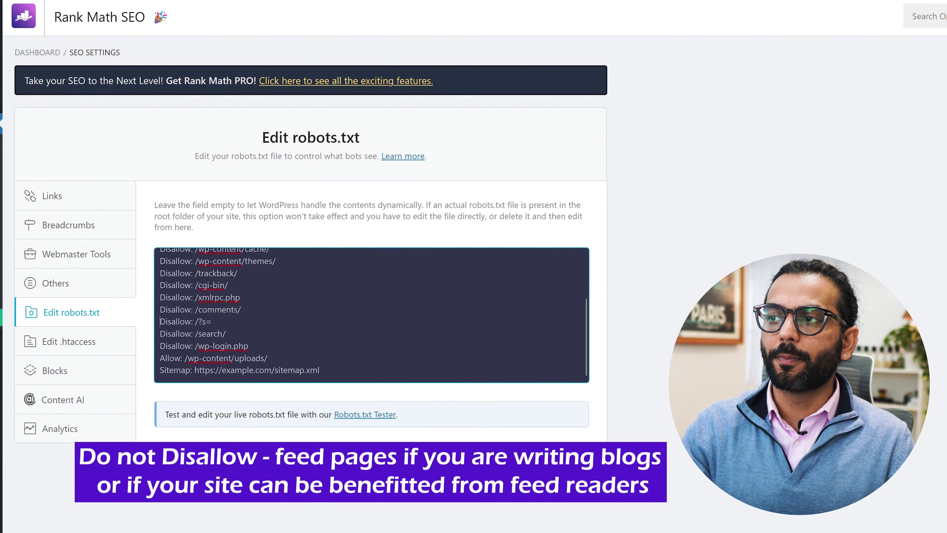
key("shift+Up")
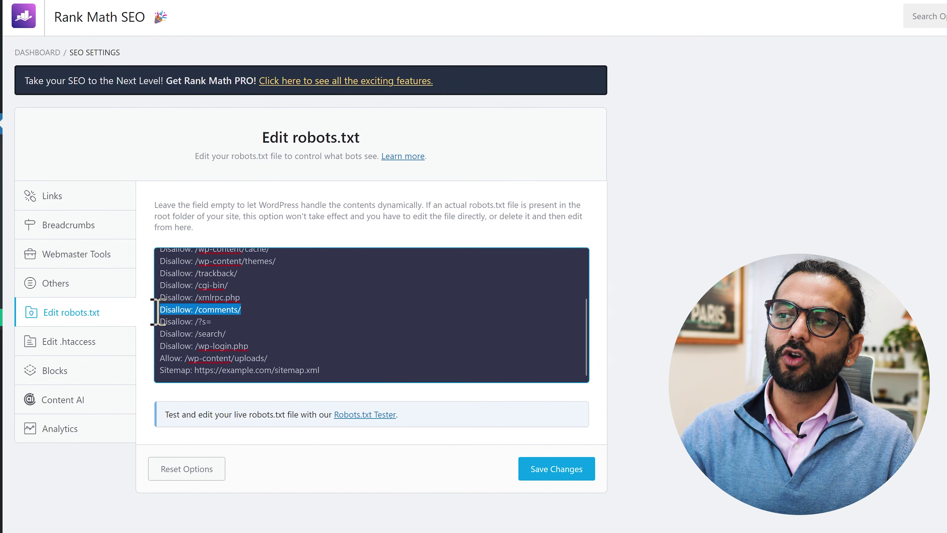
key("Delete")
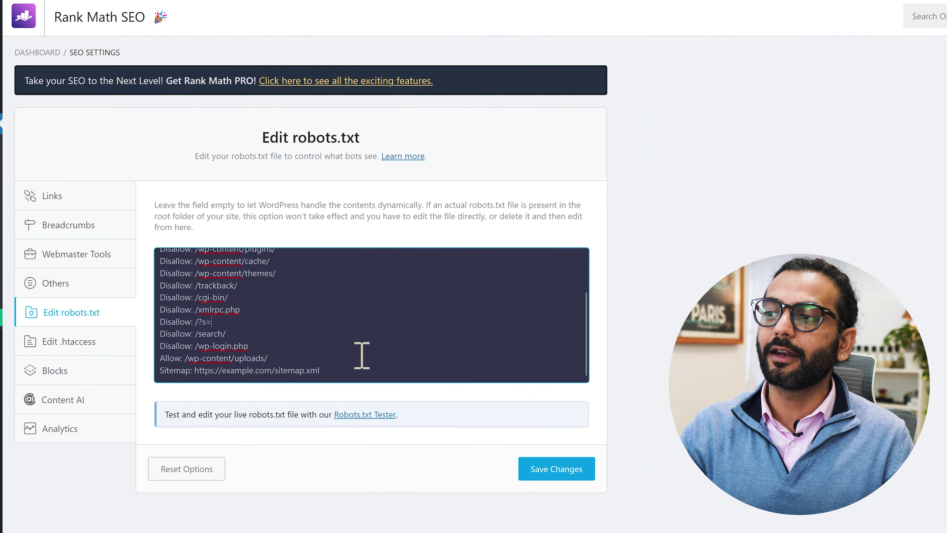
left_click_drag(323, 374, 194, 375)
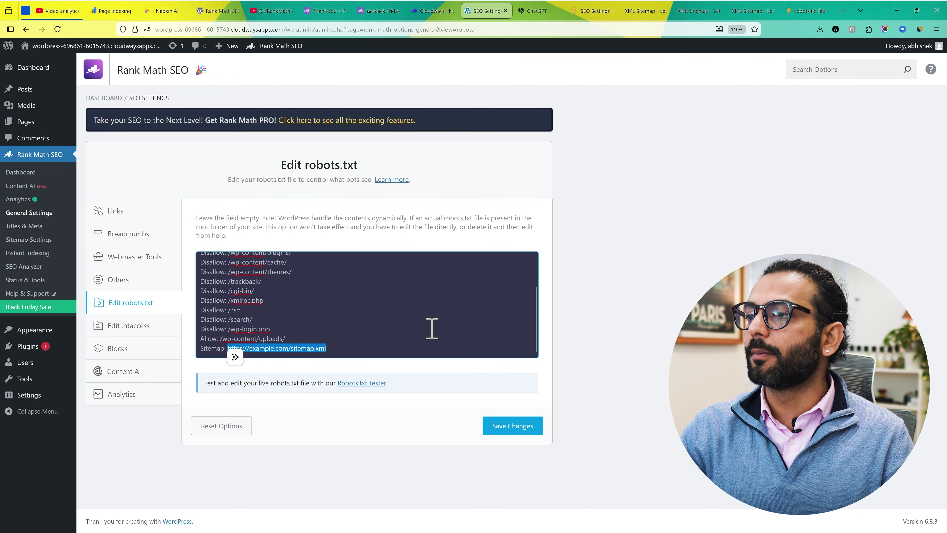
left_click(236, 357)
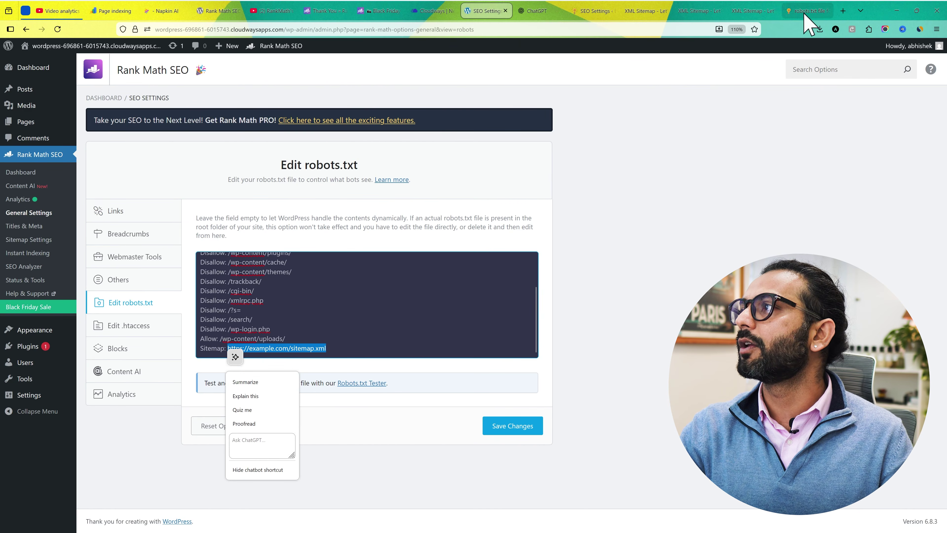
left_click(644, 11)
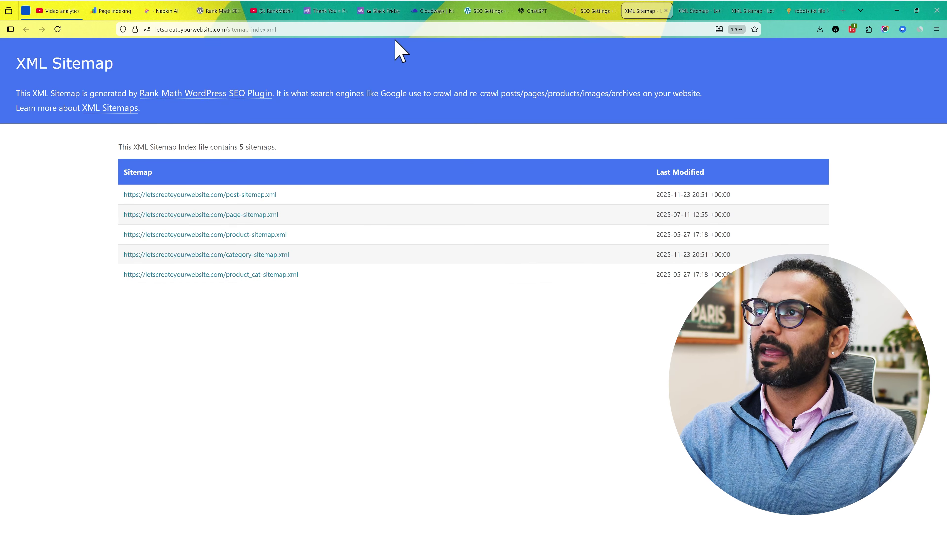
left_click(358, 23)
key("ctrl+c")
left_click(484, 11)
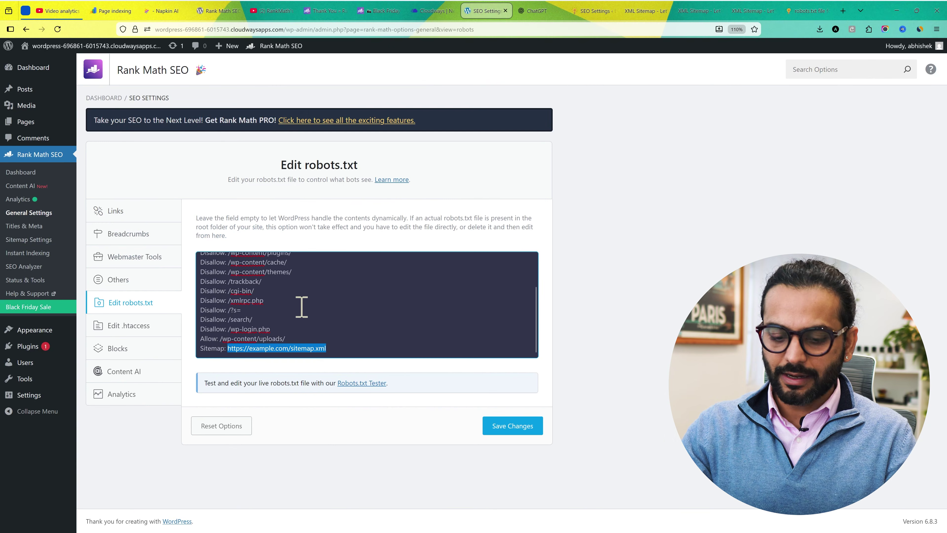
key("ctrl+v")
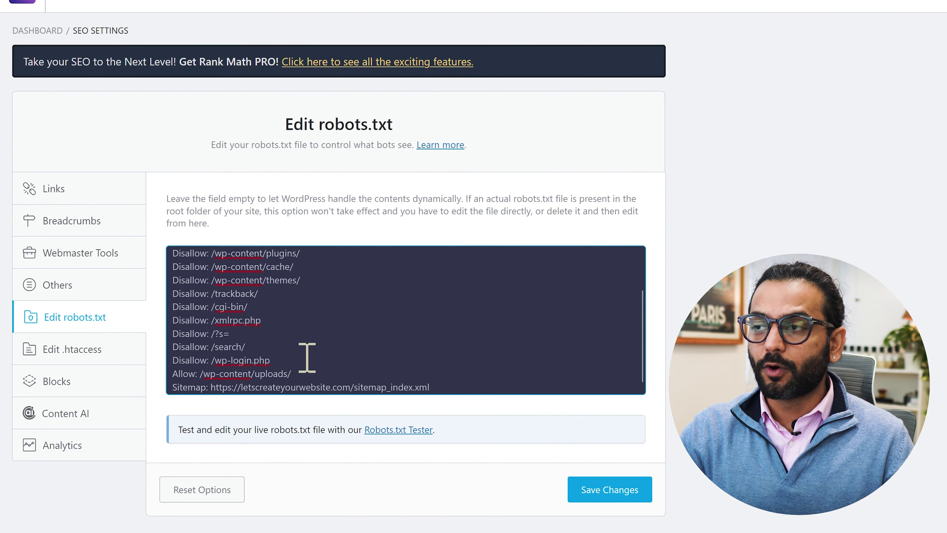
- Review the edited robots.txt content, from the remaining Disallow rules to the Allow and Sitemap lines
scroll(307, 358, "up", 1)
scroll(307, 357, "down", 1)
left_click_drag(302, 364, 176, 255)
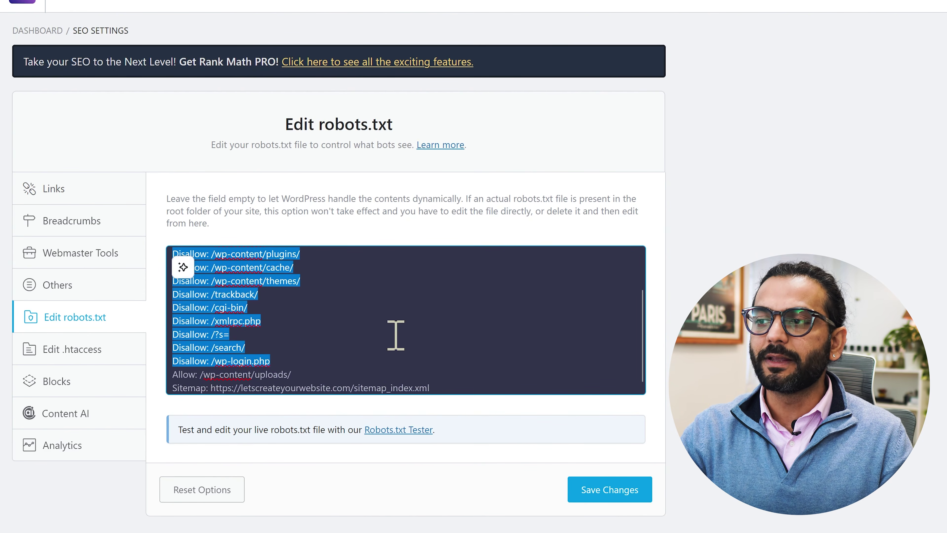
left_click(446, 380)
left_click_drag(445, 380, 172, 380)
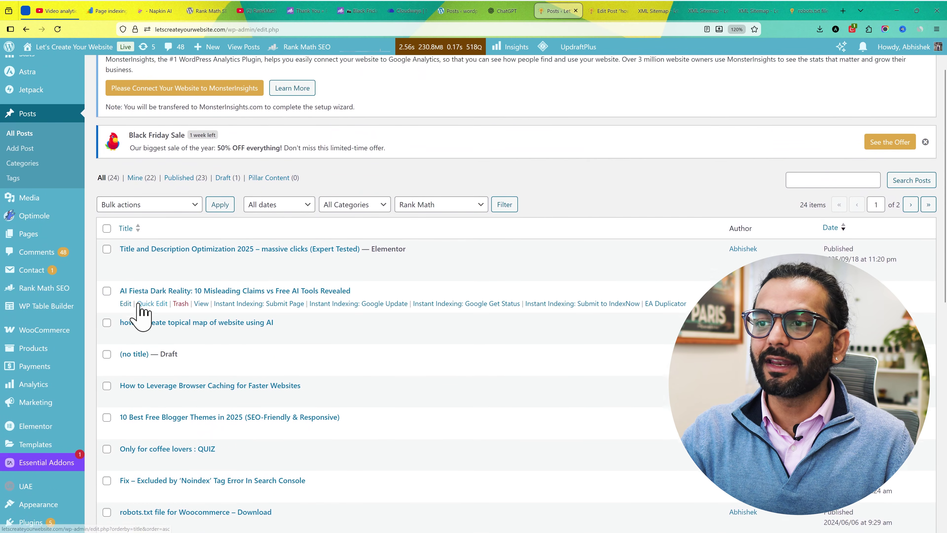
- Open the post "how to create topical map of website using AI" for editing and show its Rank Math settings
scroll(142, 313, "down", 3)
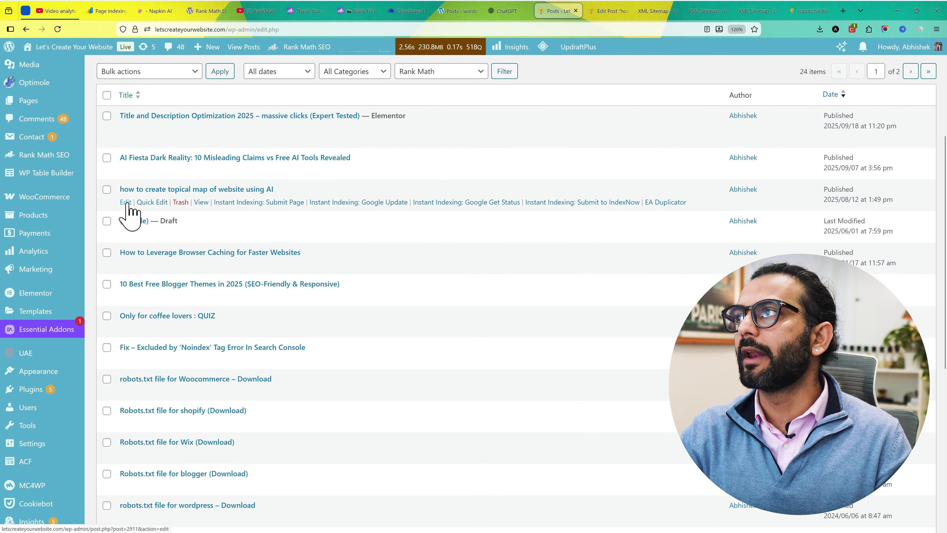
left_click(126, 202)
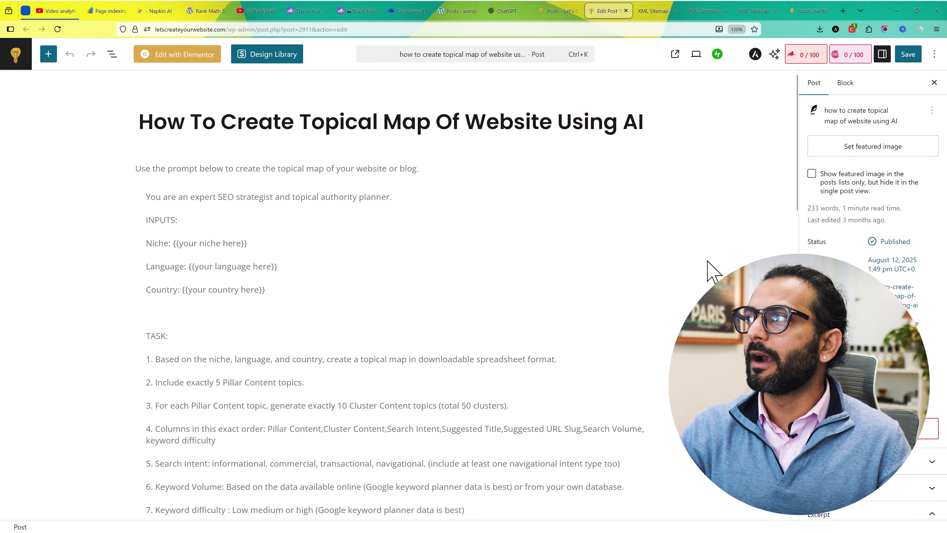
left_click(809, 55)
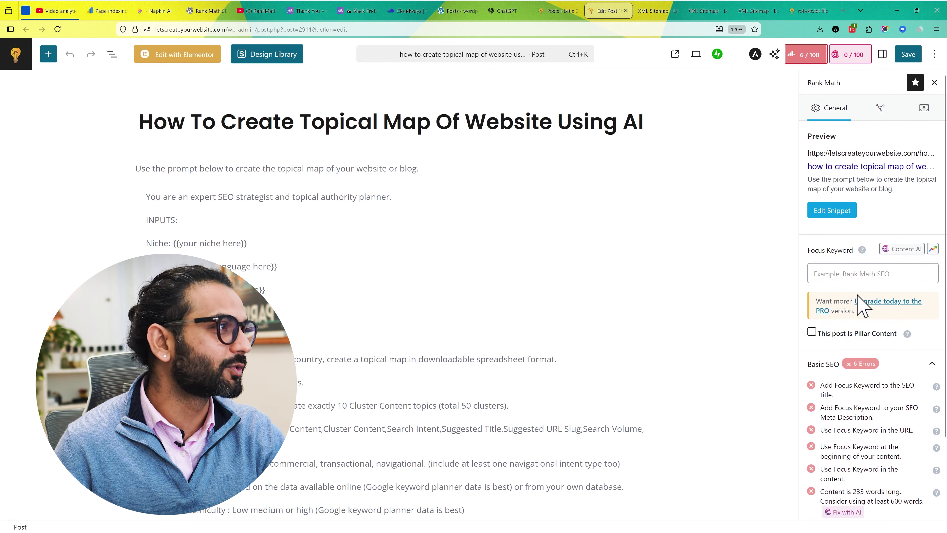
- Open the post in Elementor and examine its Rank Math SEO settings and Basic SEO checks
left_click(193, 59)
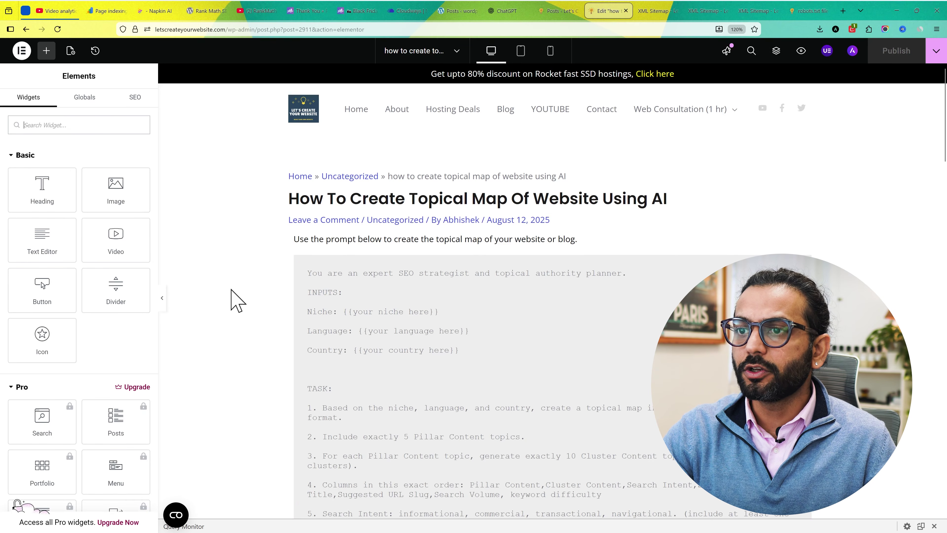
left_click(137, 98)
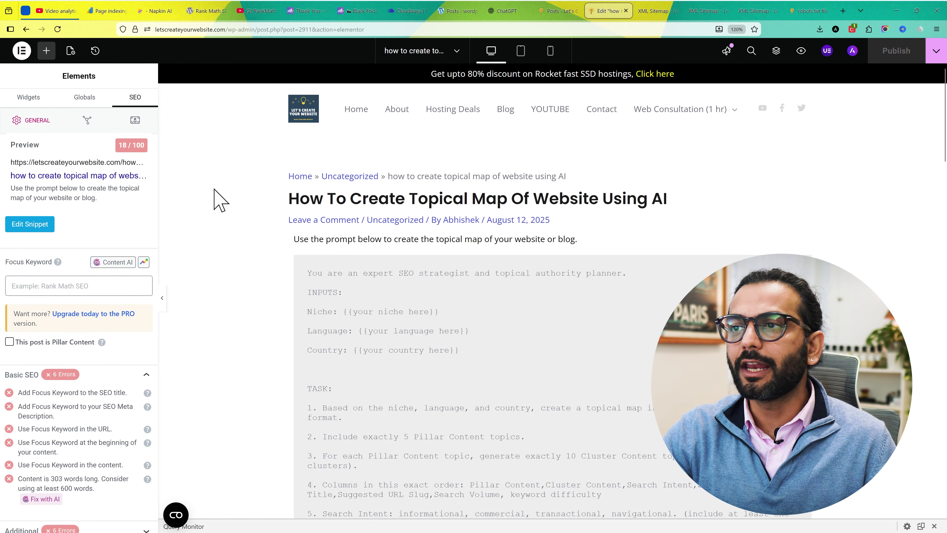
scroll(109, 211, "down", 2)
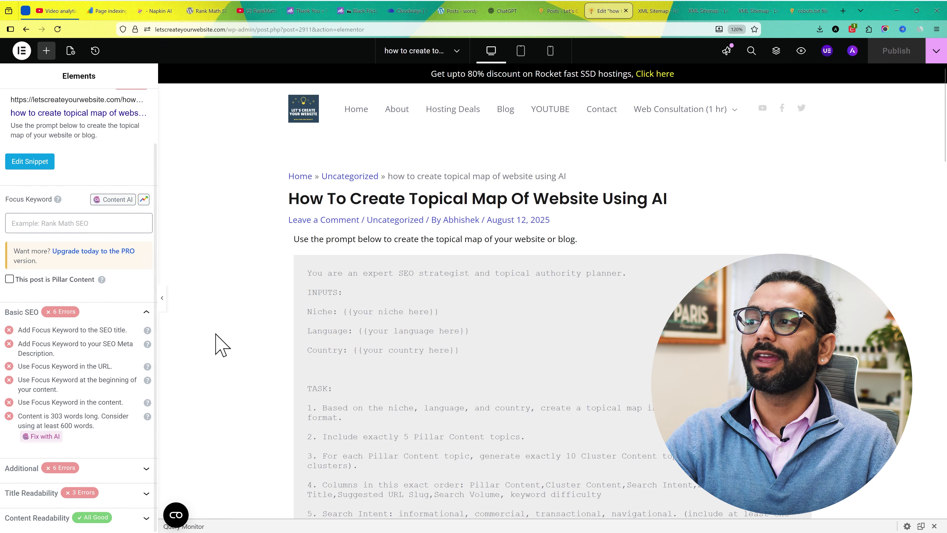
scroll(32, 379, "up", 3)
scroll(120, 442, "down", 2)
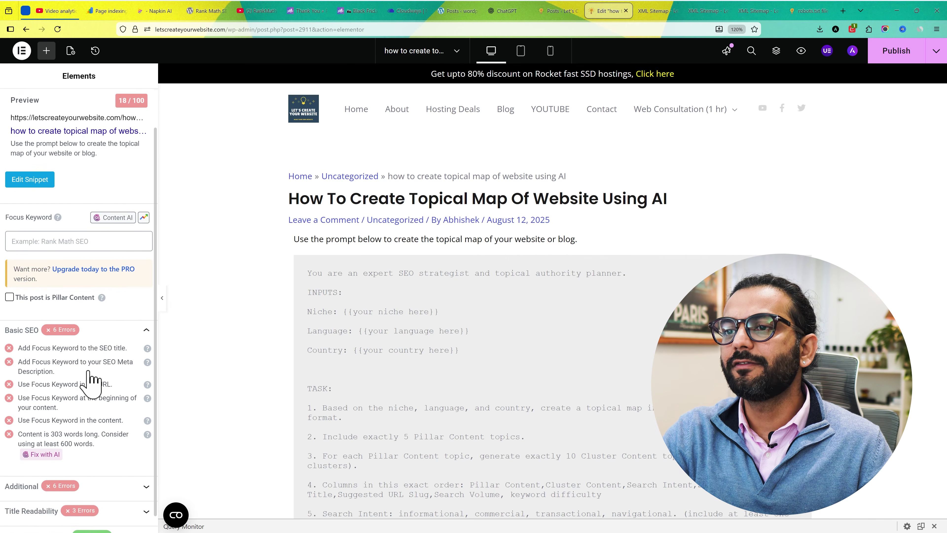
scroll(90, 371, "up", 2)
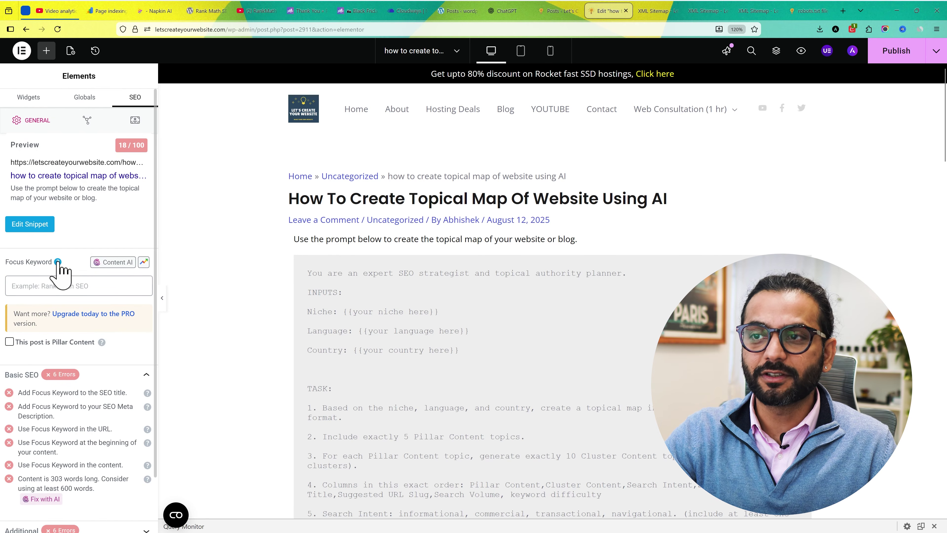
- Add "how to create topical map" as the post's focus keyword and review the SEO checks
mouse_move(58, 265)
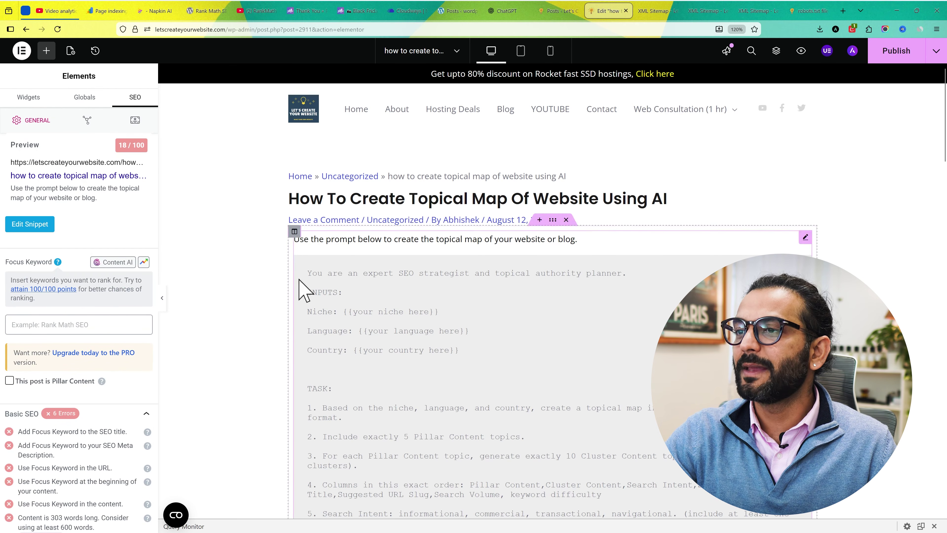
left_click(81, 323)
type("how to create topical map")
key("Return")
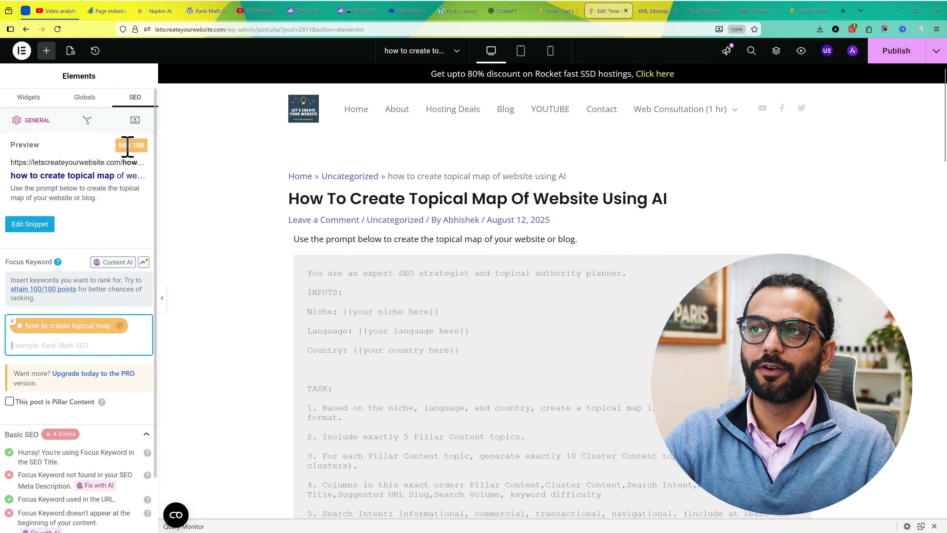
scroll(82, 268, "down", 4)
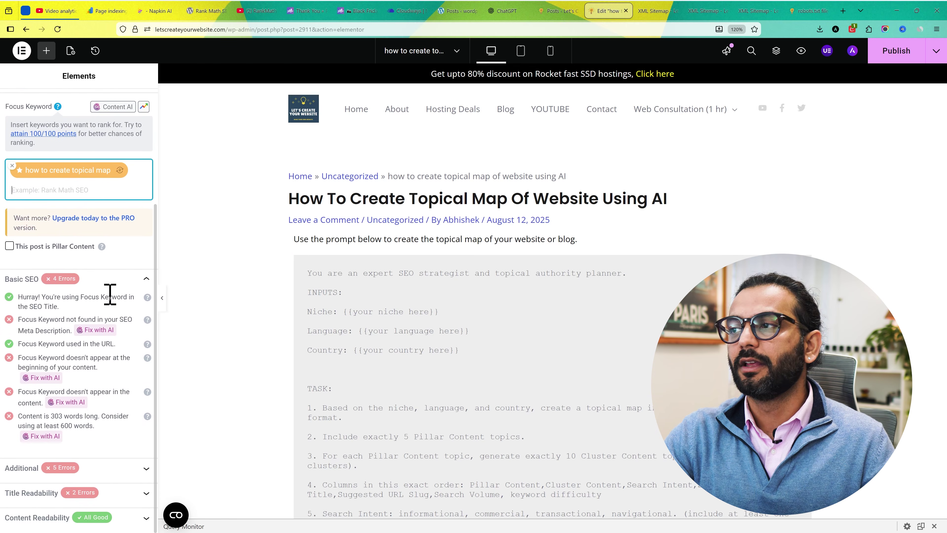
scroll(108, 257, "up", 4)
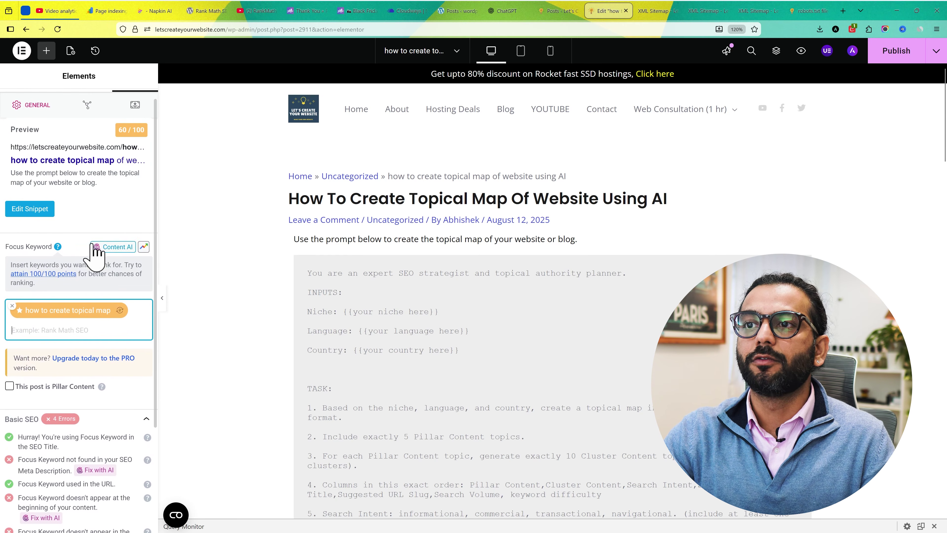
- Set the post's snippet description to "Learn how to Create topical map the right way. From keyword clustering to content planning — … drive organic growth."
left_click(27, 209)
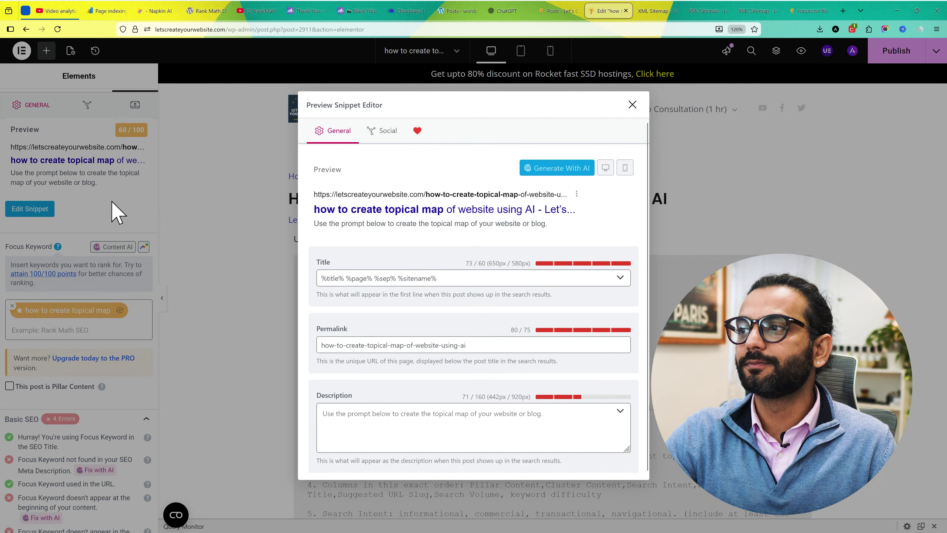
left_click(369, 412)
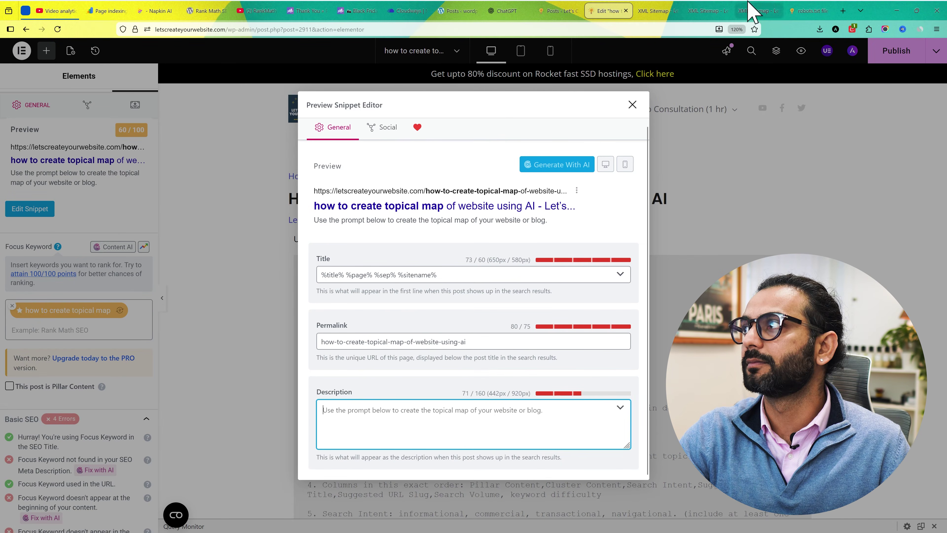
type("Learn how to Create topical map the right way. From keyword clustering to content planning — follow this proven method to organize your website and drive organic growth.")
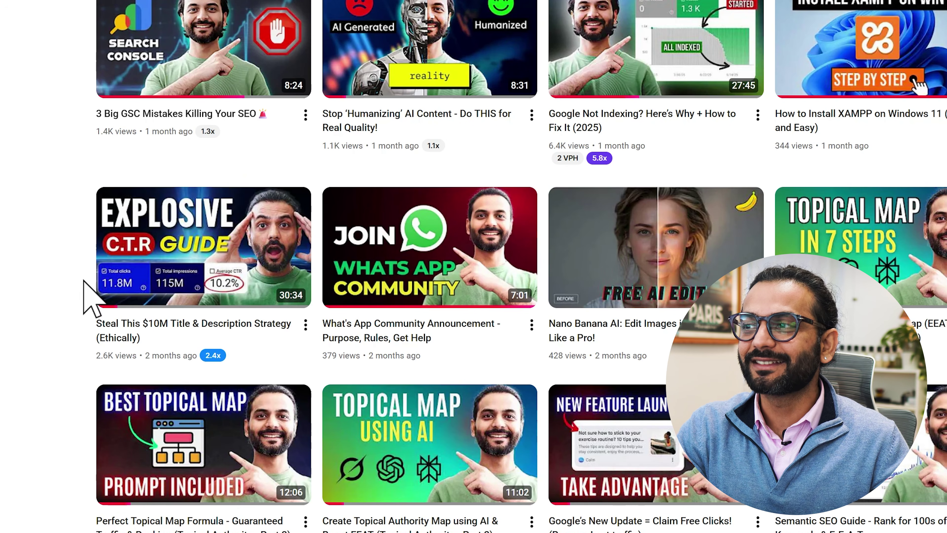
mouse_move(284, 256)
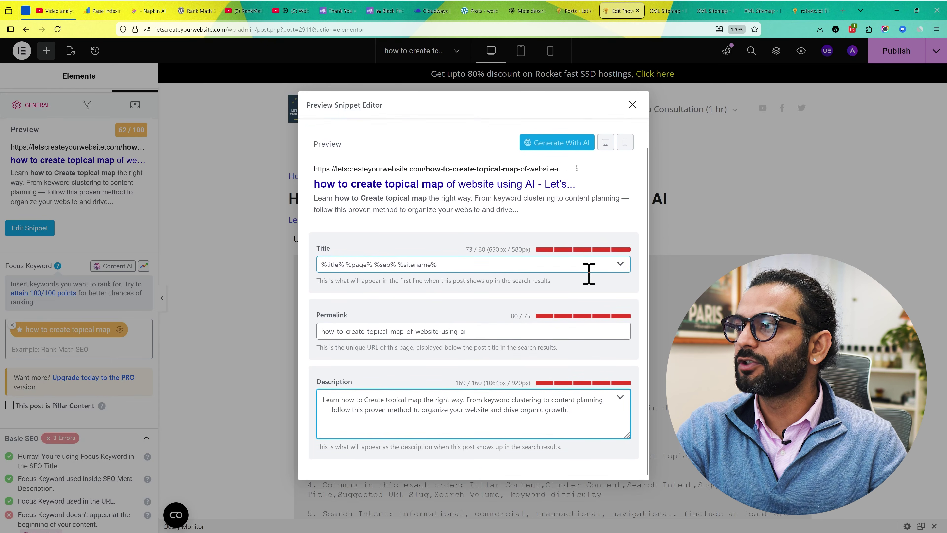
scroll(589, 275, "up", 1)
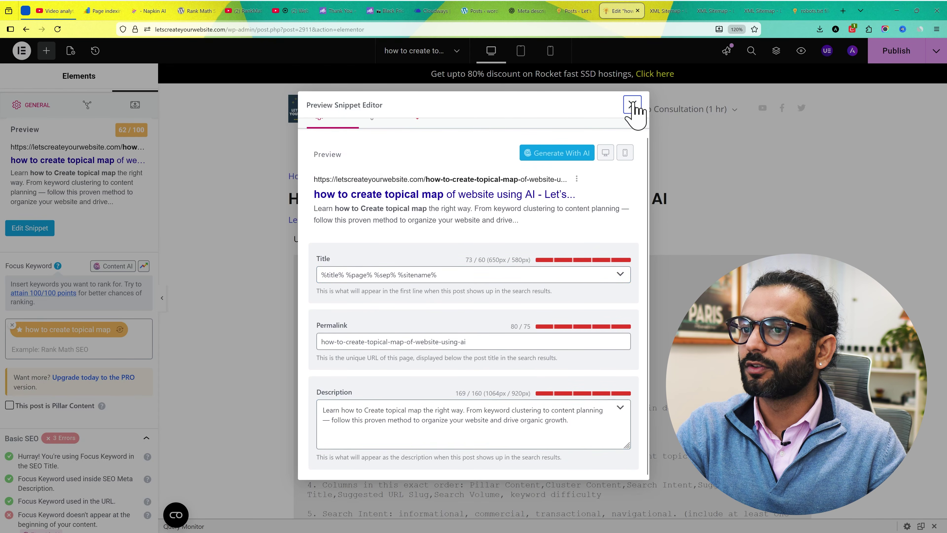
- Close the snippet editor and review the post's Basic SEO checks
left_click(633, 105)
scroll(34, 384, "down", 4)
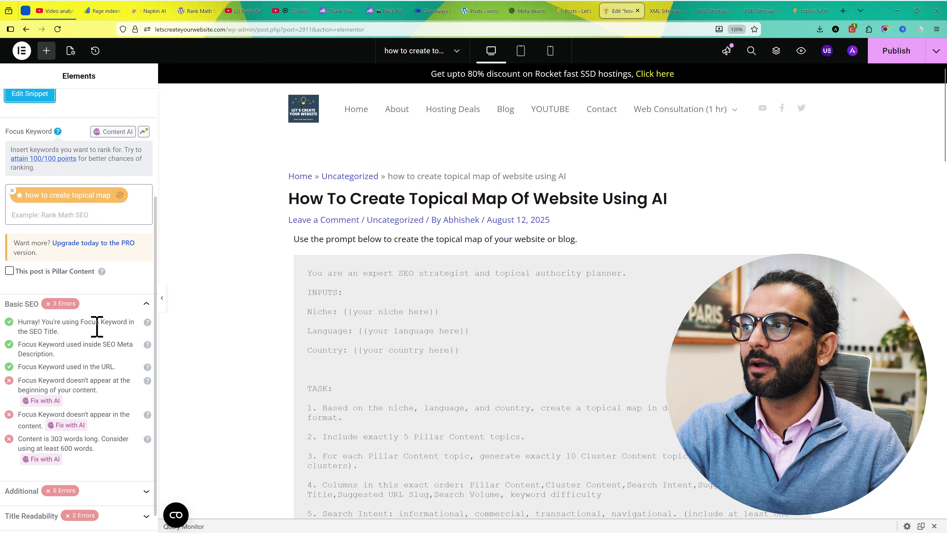
scroll(96, 315, "up", 4)
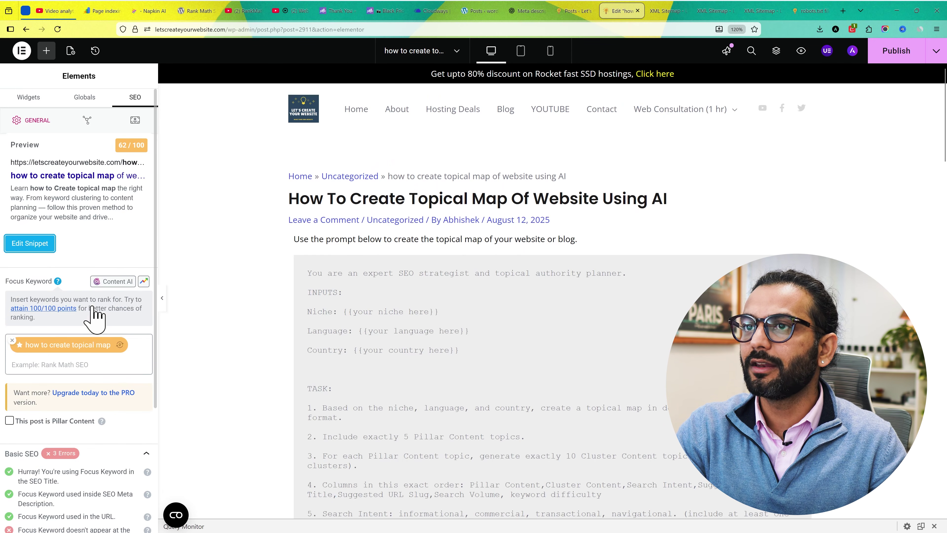
- Try the permalink "how-to-create-a-topical-map-of-website-using-ai" in the snippet editor and check its effect on the focus keyword checks
left_click(31, 245)
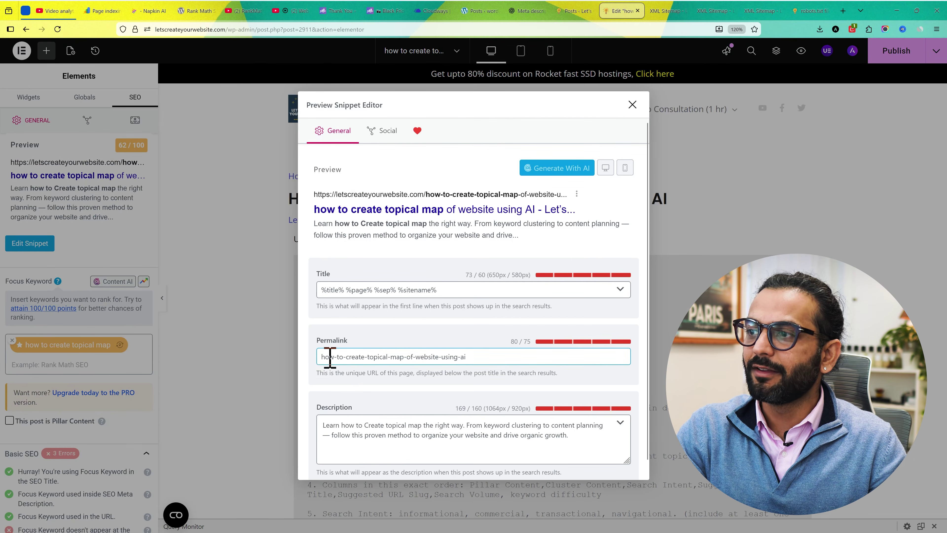
left_click(366, 356)
type("a-")
left_click(211, 385)
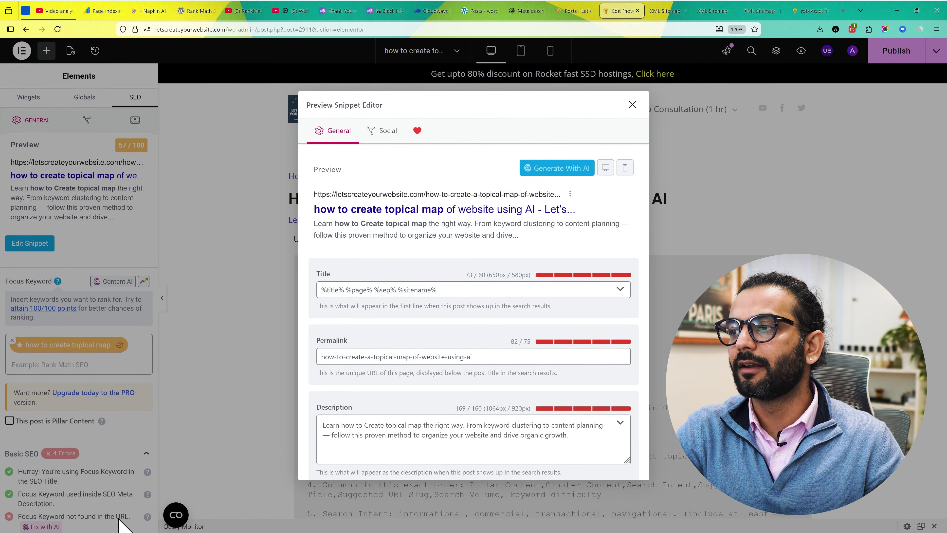
- Remove the added "a-" to restore the permalink "how-to-create-topical-map-of-website-using-ai" and close the snippet editor
left_click(371, 360)
key("BackSpace")
key("BackSpace")
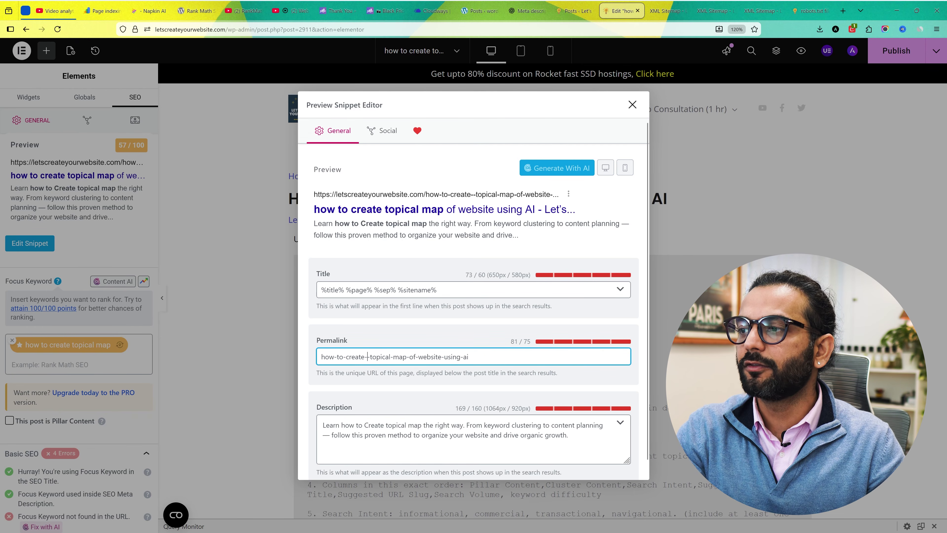
left_click(634, 106)
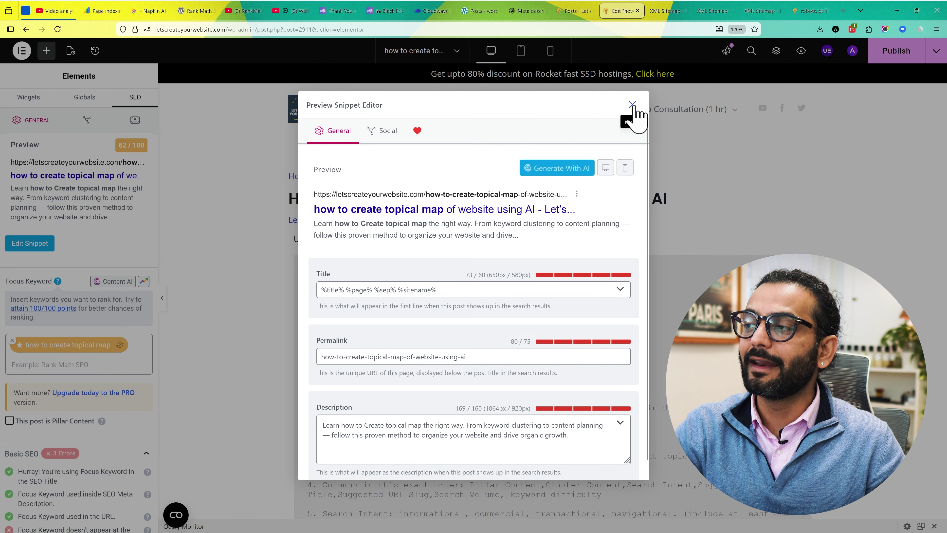
left_click(633, 105)
- Reword the post's opening sentence as "Use the prompt and learn how to create topical map of your website or blog."
scroll(235, 344, "down", 2)
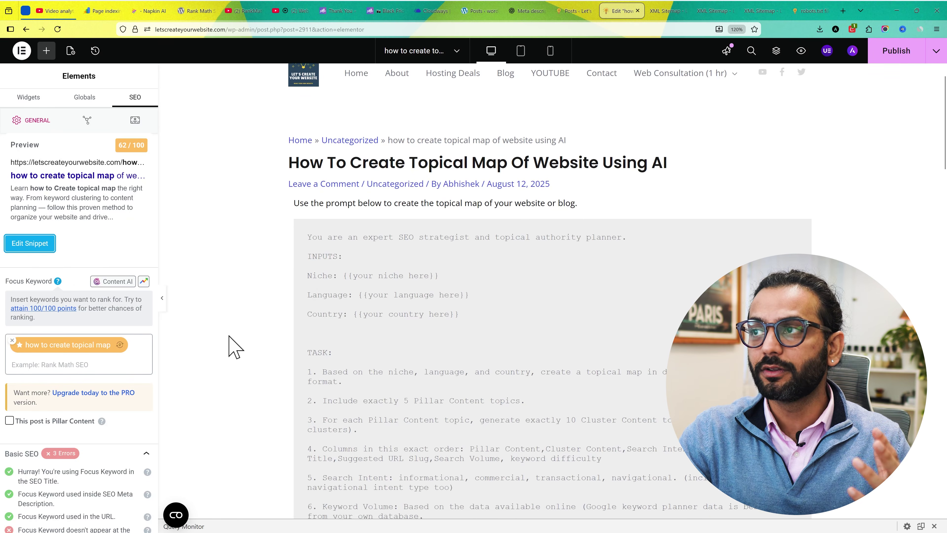
scroll(228, 336, "down", 4)
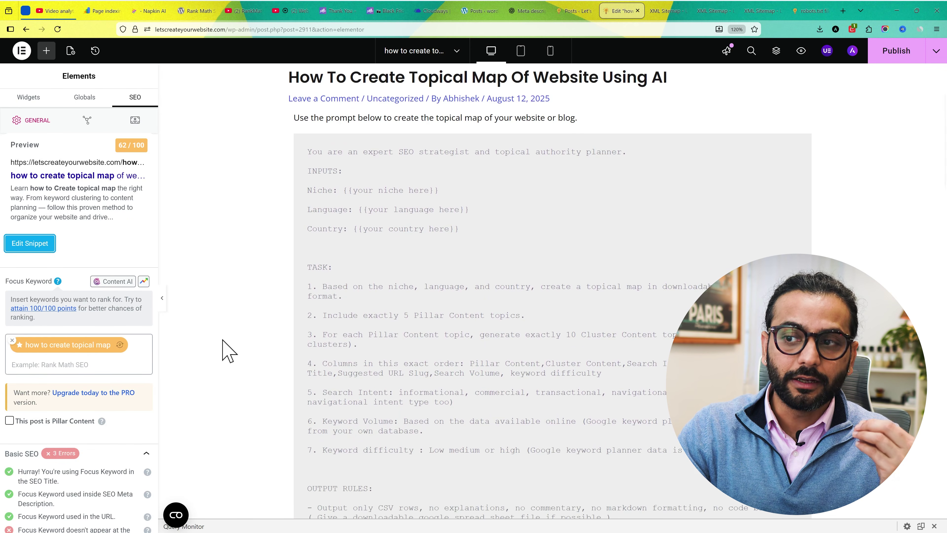
scroll(148, 420, "down", 3)
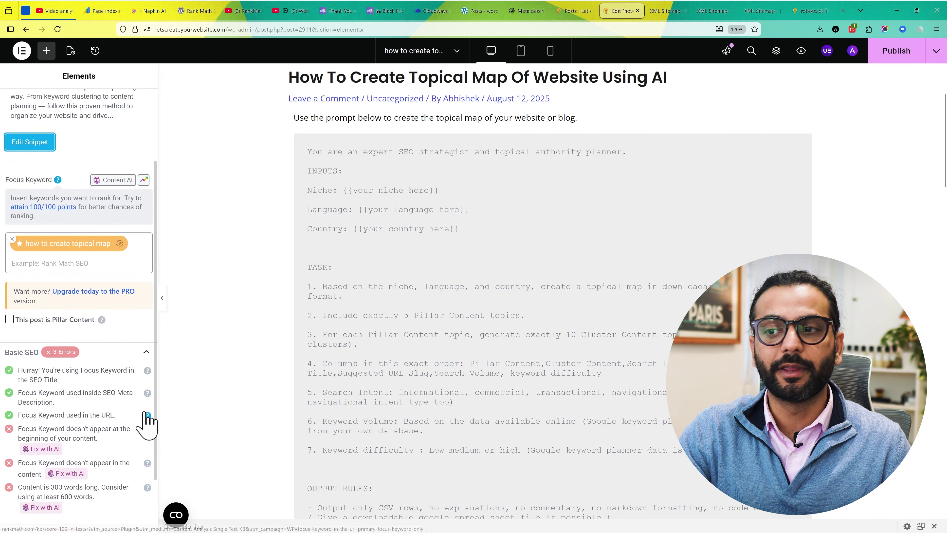
scroll(148, 420, "down", 2)
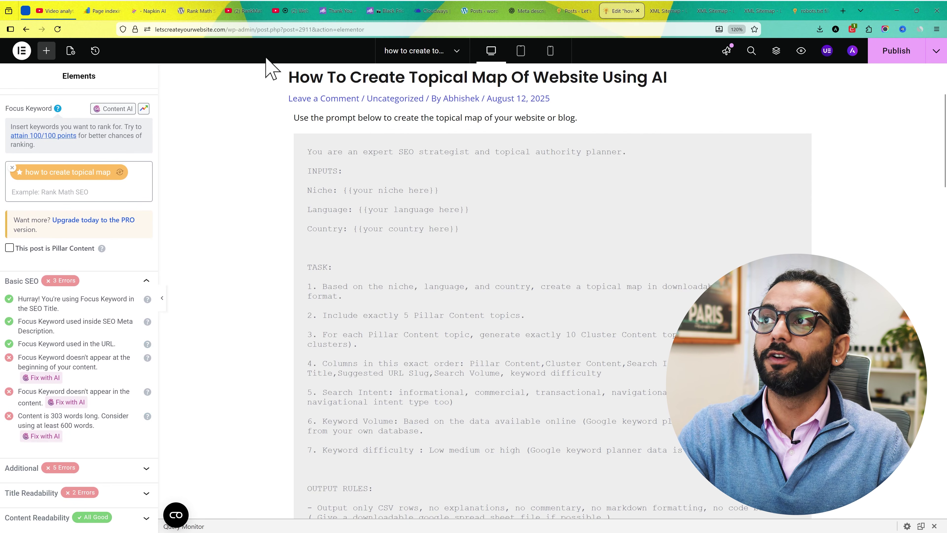
mouse_move(300, 20)
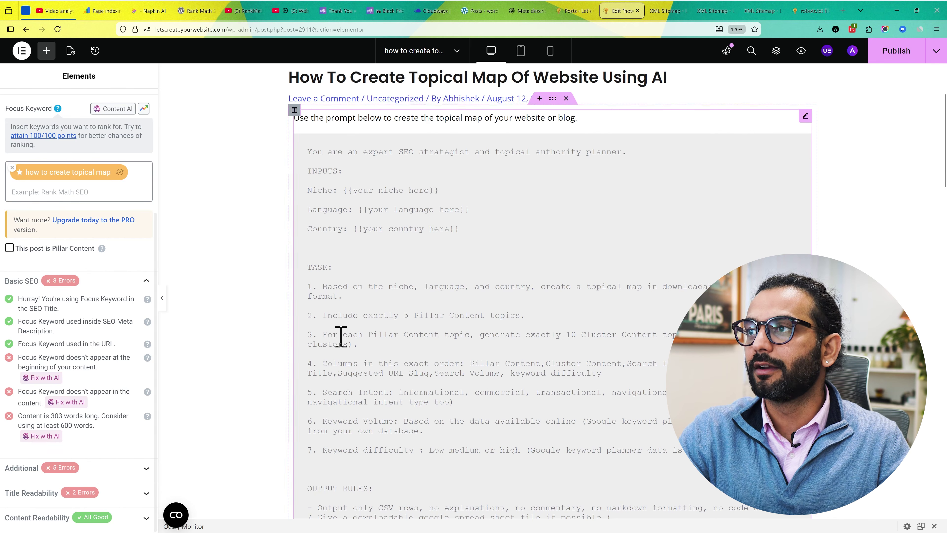
scroll(389, 156, "up", 1)
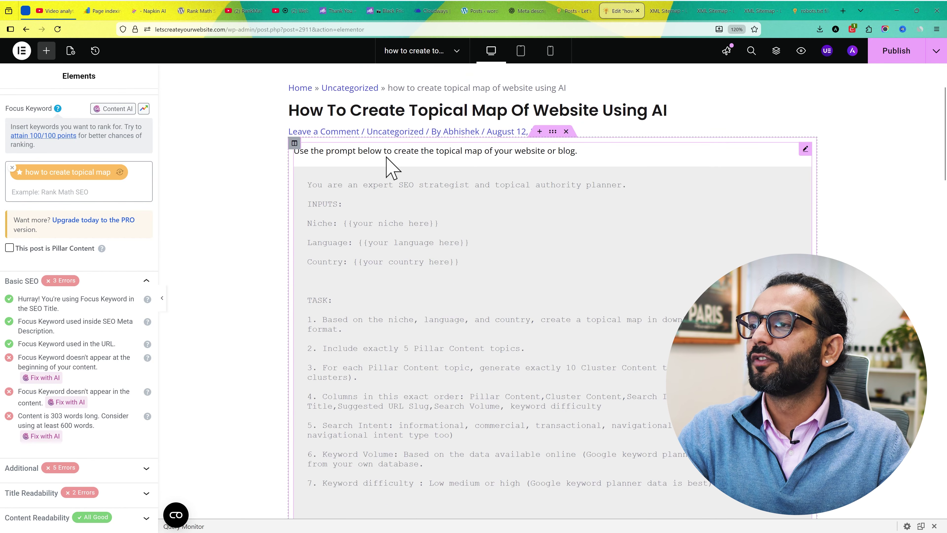
left_click(349, 153)
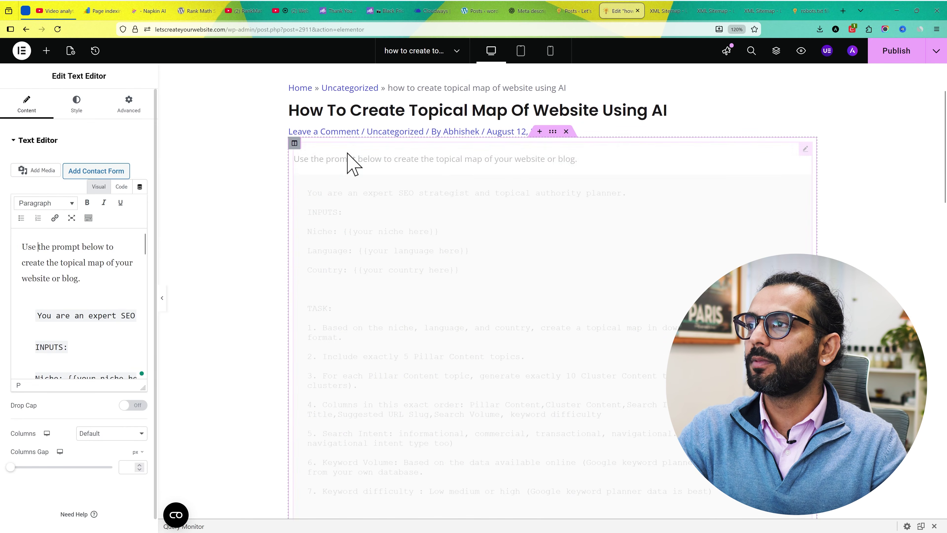
type("a")
type("nd learn how ")
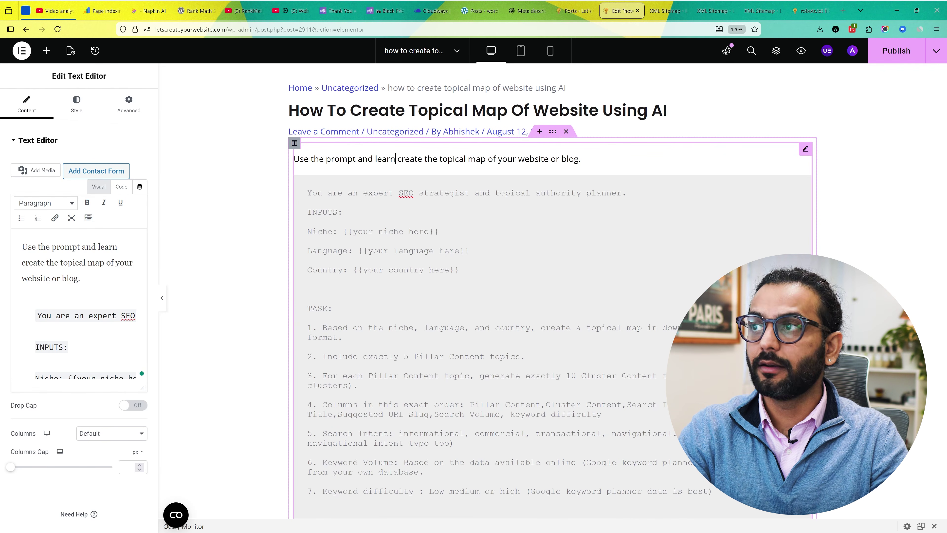
type("to")
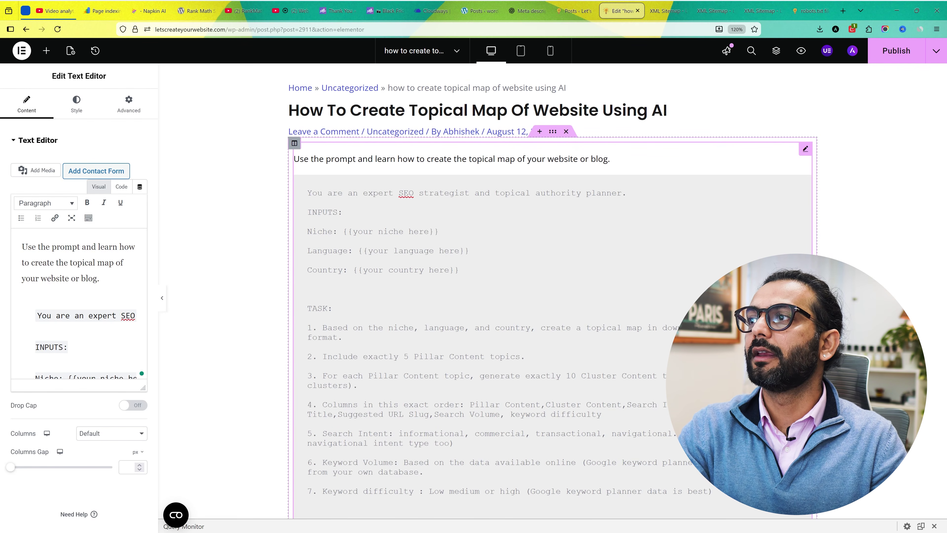
key("BackSpace")
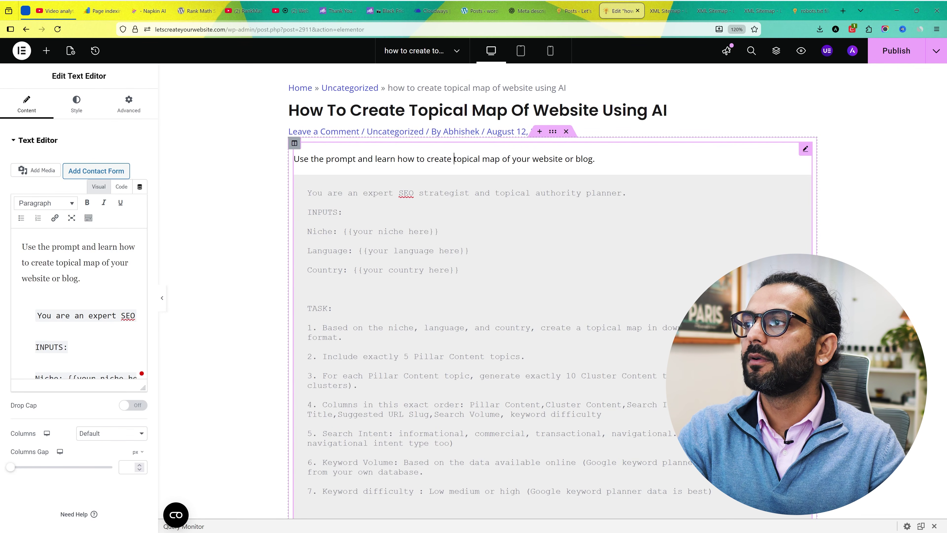
left_click(228, 292)
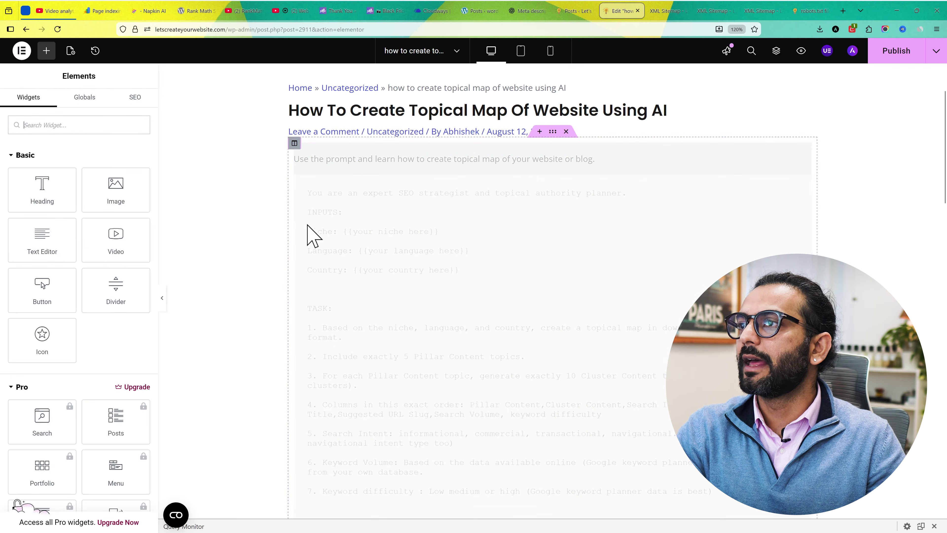
- Return to the post's Rank Math settings, review the Basic SEO checks and look through the content for its length
left_click(135, 99)
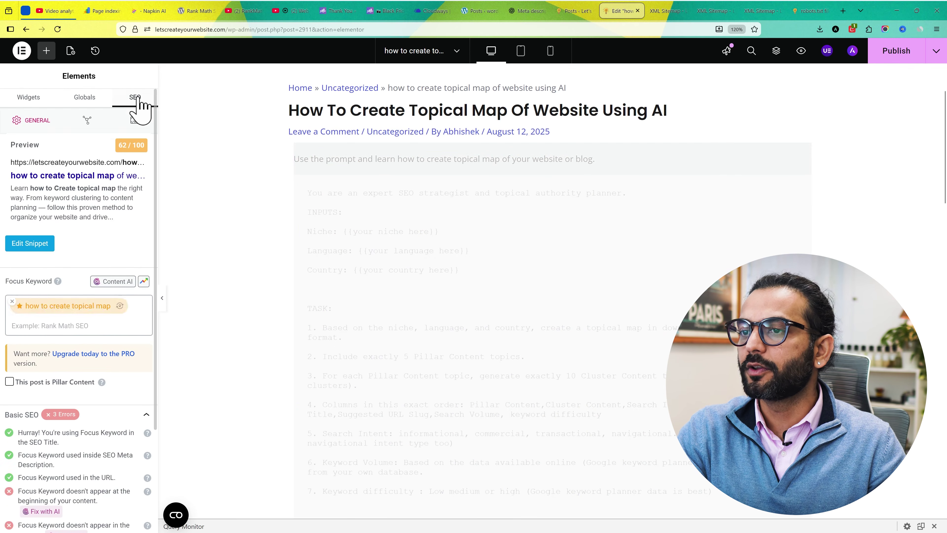
scroll(89, 427, "down", 1)
scroll(93, 433, "down", 1)
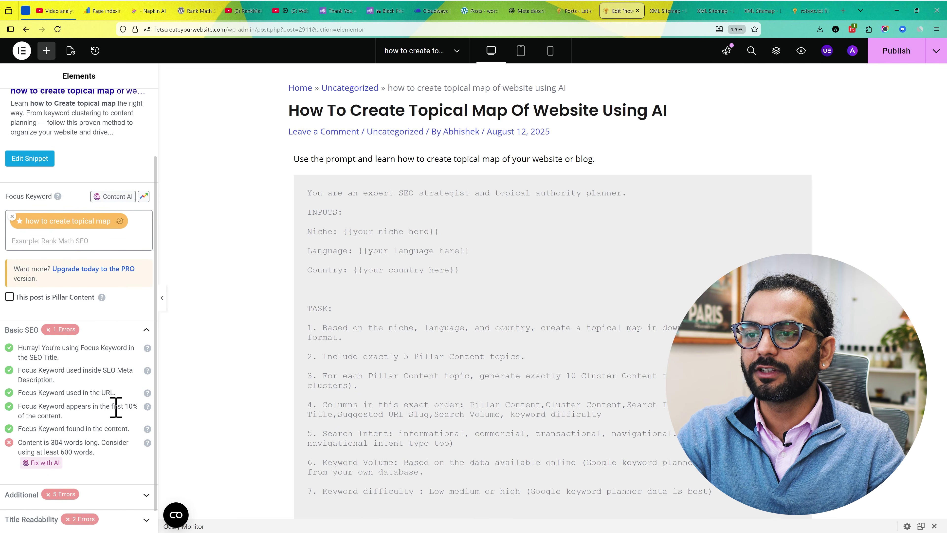
scroll(98, 410, "down", 1)
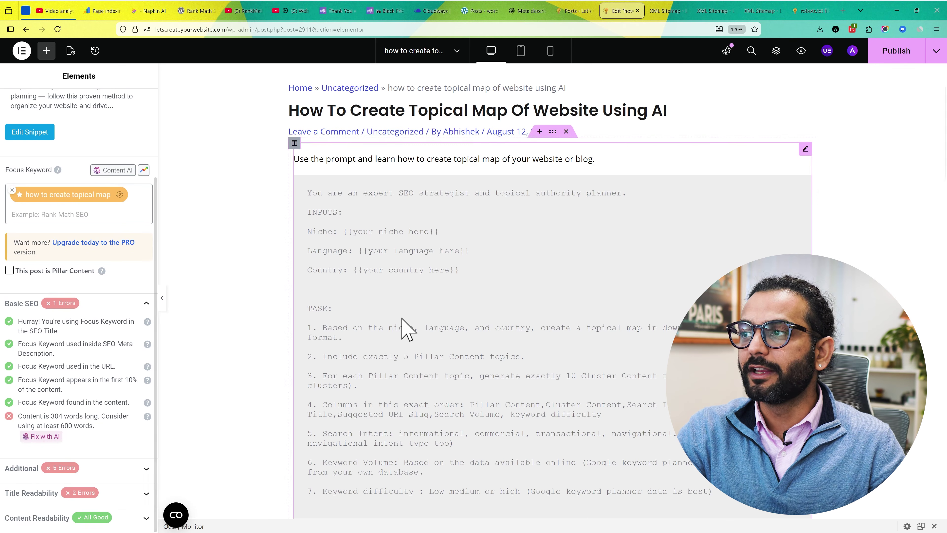
scroll(433, 328, "down", 4)
scroll(433, 328, "down", 10)
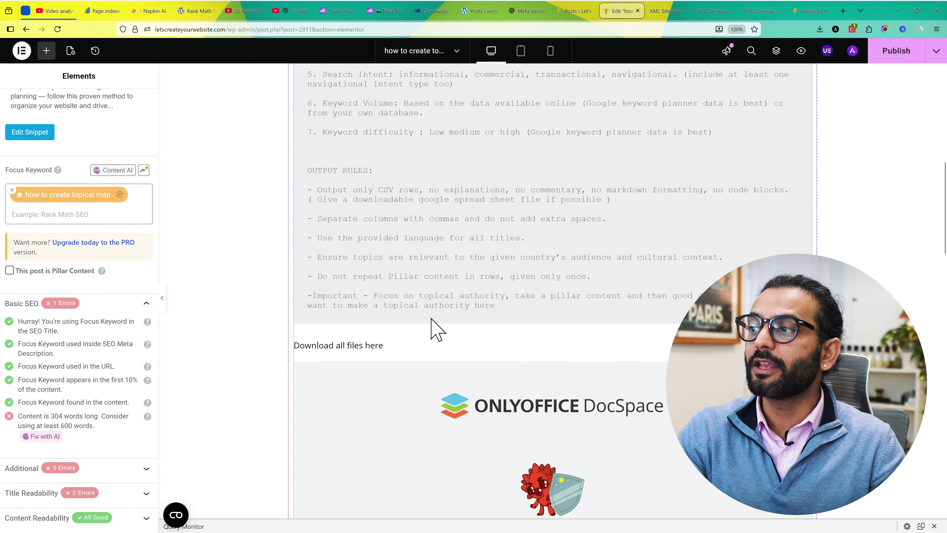
scroll(436, 329, "down", 5)
scroll(436, 328, "up", 13)
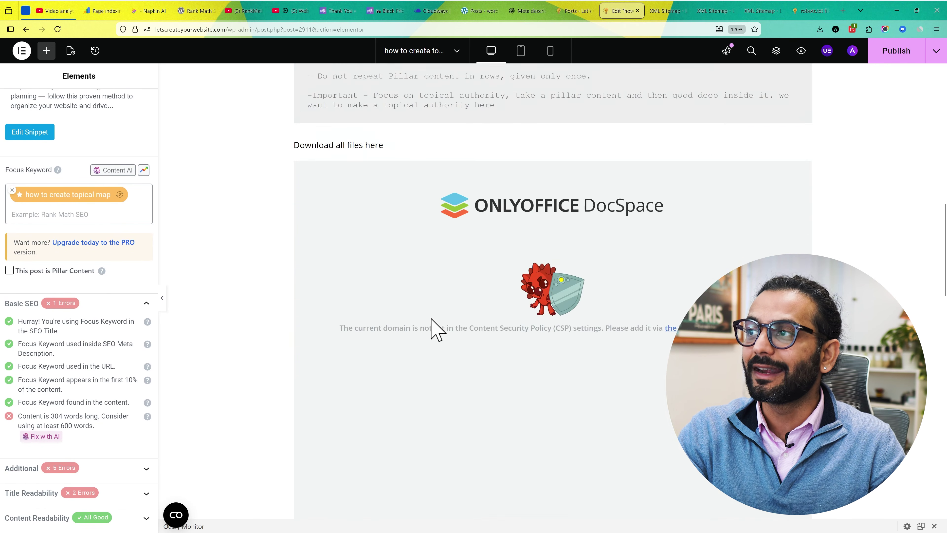
- Examine the Additional SEO checks for subheadings, image alt text, keyword density, URL length and links, comparing them with the post content
scroll(434, 328, "up", 2)
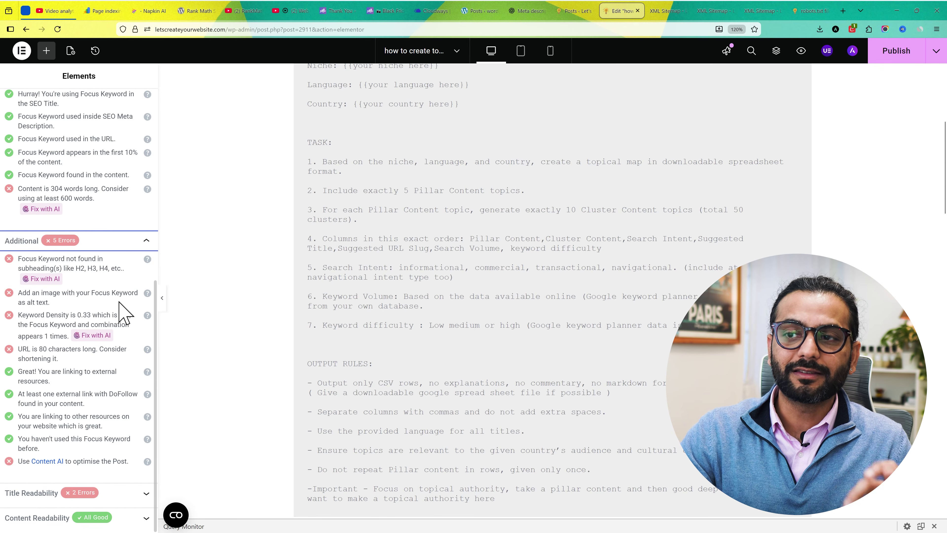
scroll(108, 329, "up", 2)
scroll(93, 340, "down", 2)
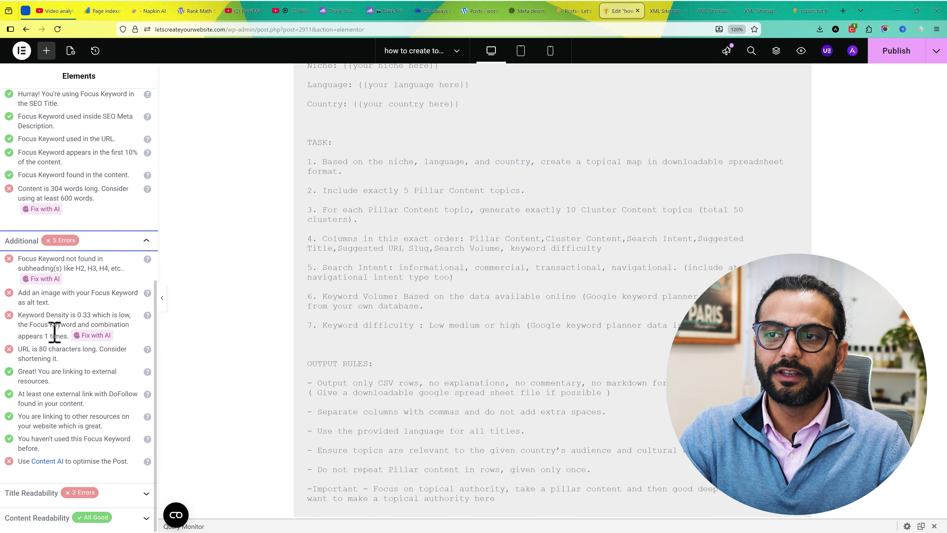
scroll(43, 347, "up", 7)
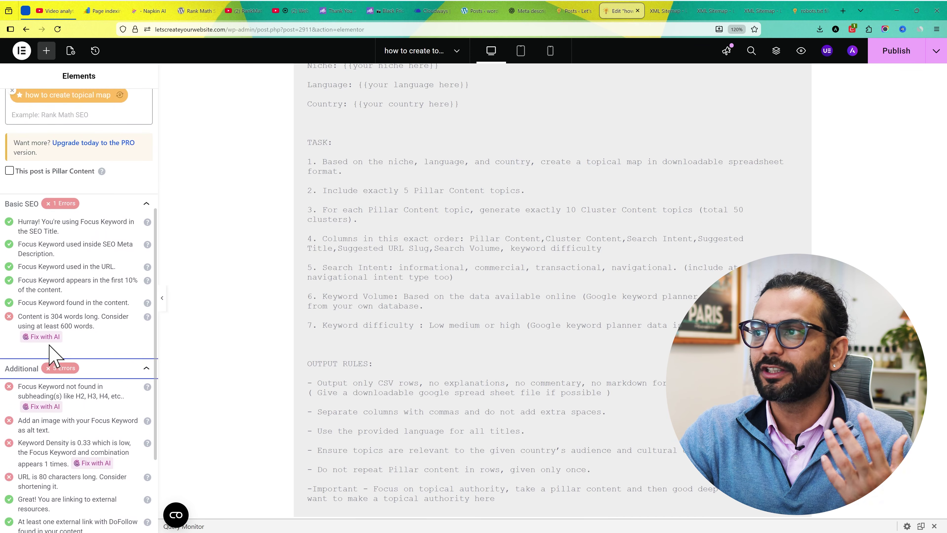
scroll(376, 270, "up", 1)
scroll(377, 271, "up", 4)
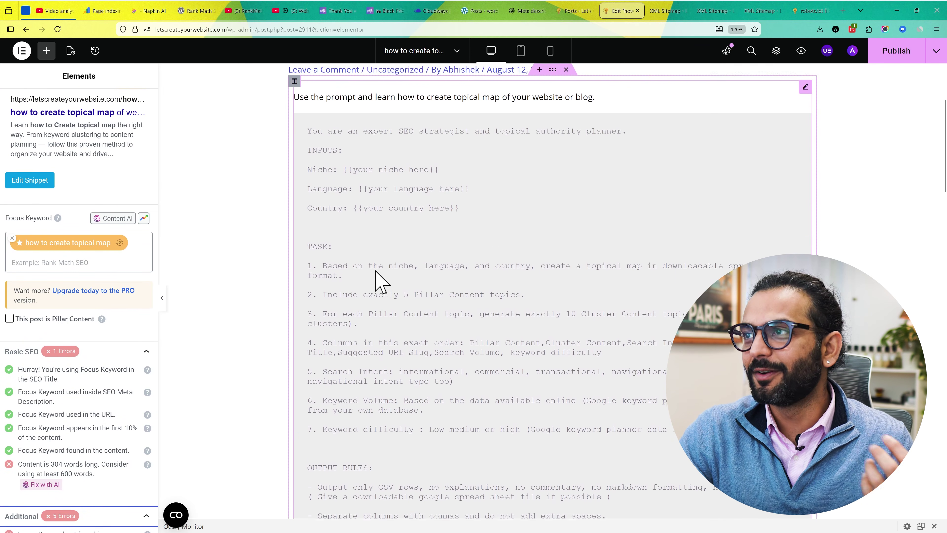
scroll(378, 271, "down", 2)
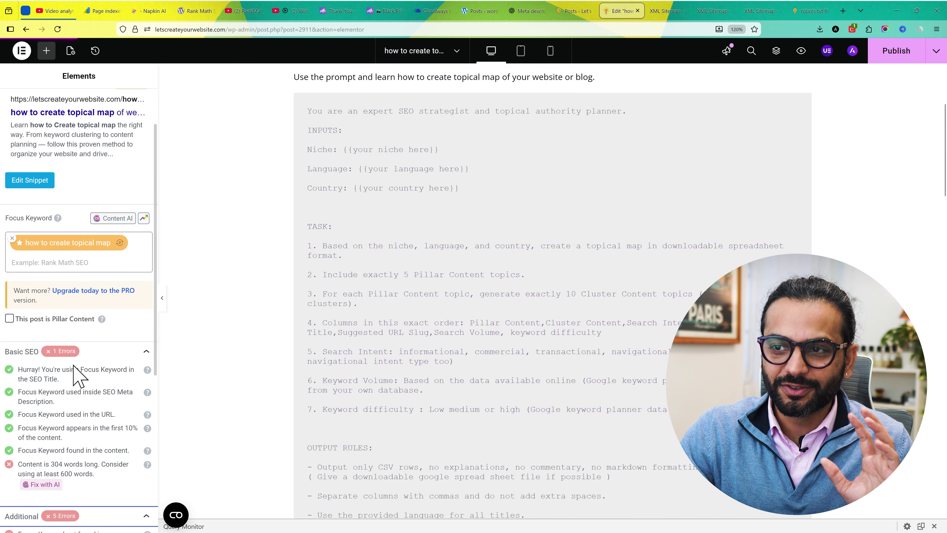
scroll(76, 372, "down", 3)
scroll(74, 366, "down", 3)
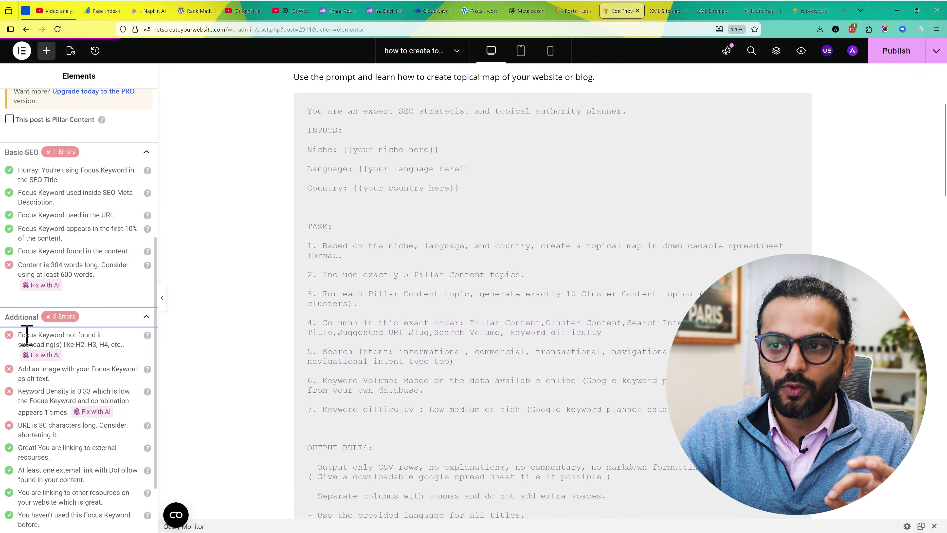
scroll(113, 253, "up", 8)
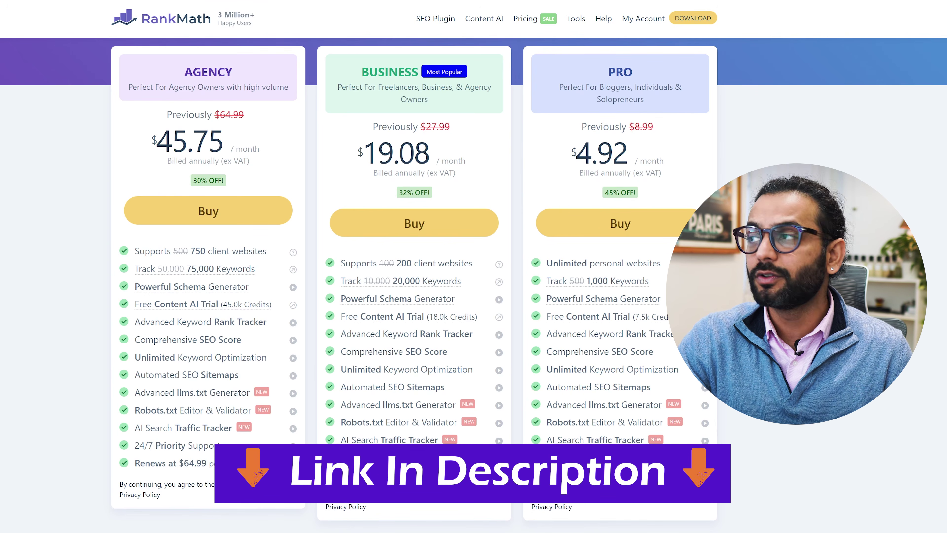
- Examine the PRO plan's price and website allowance on the Rank Math offer page, and switch to the Rank Math YouTube video
left_click_drag(575, 154, 641, 165)
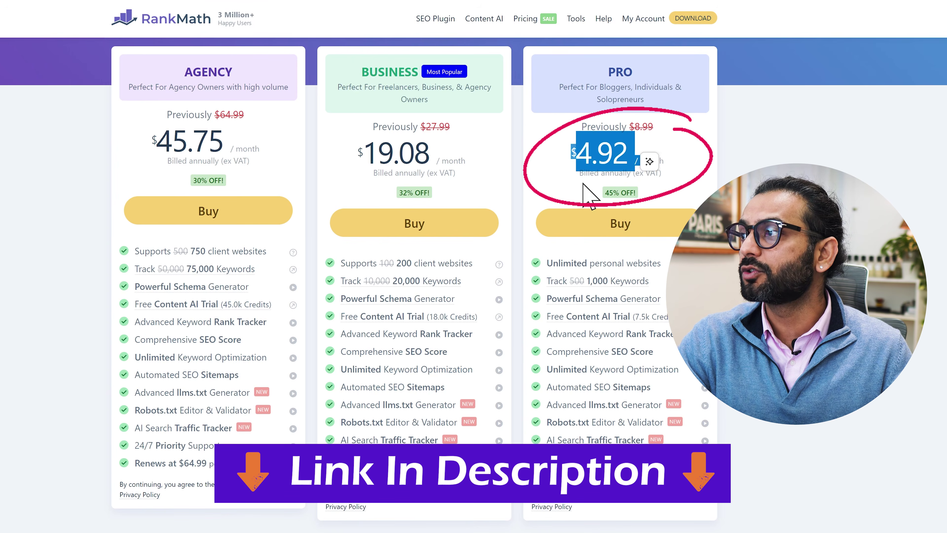
left_click(588, 201)
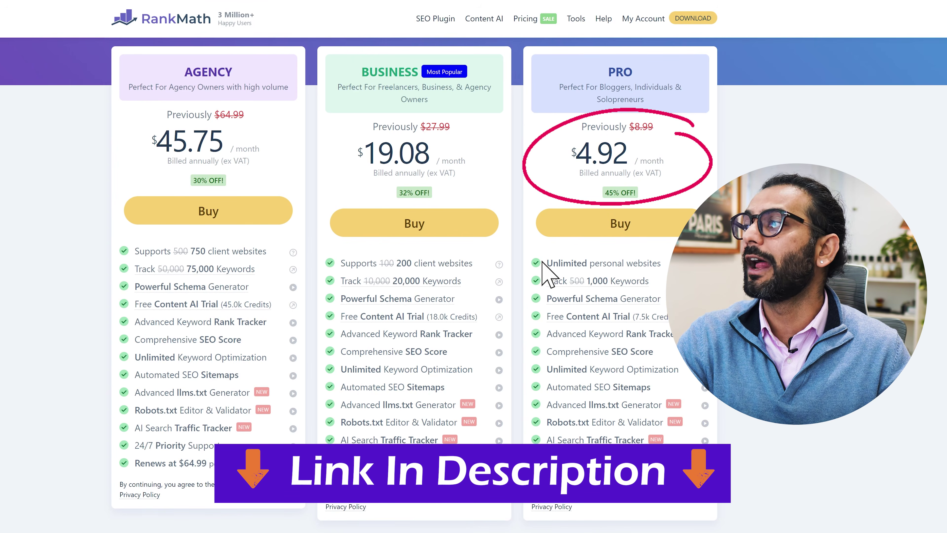
left_click_drag(546, 263, 661, 260)
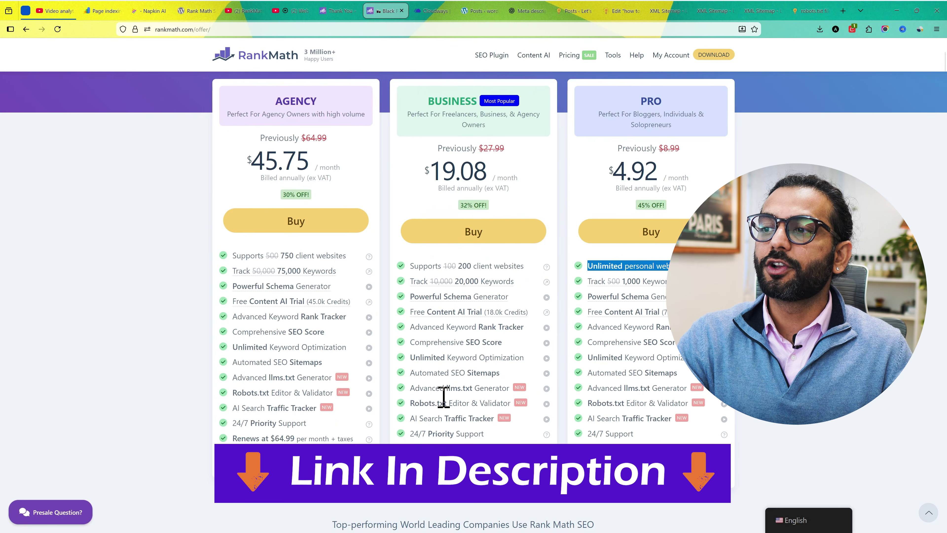
left_click(245, 11)
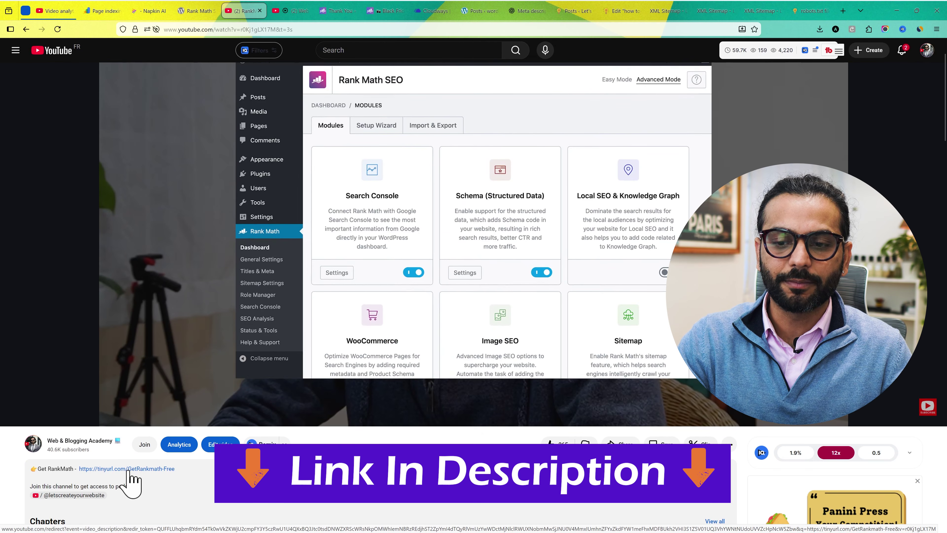